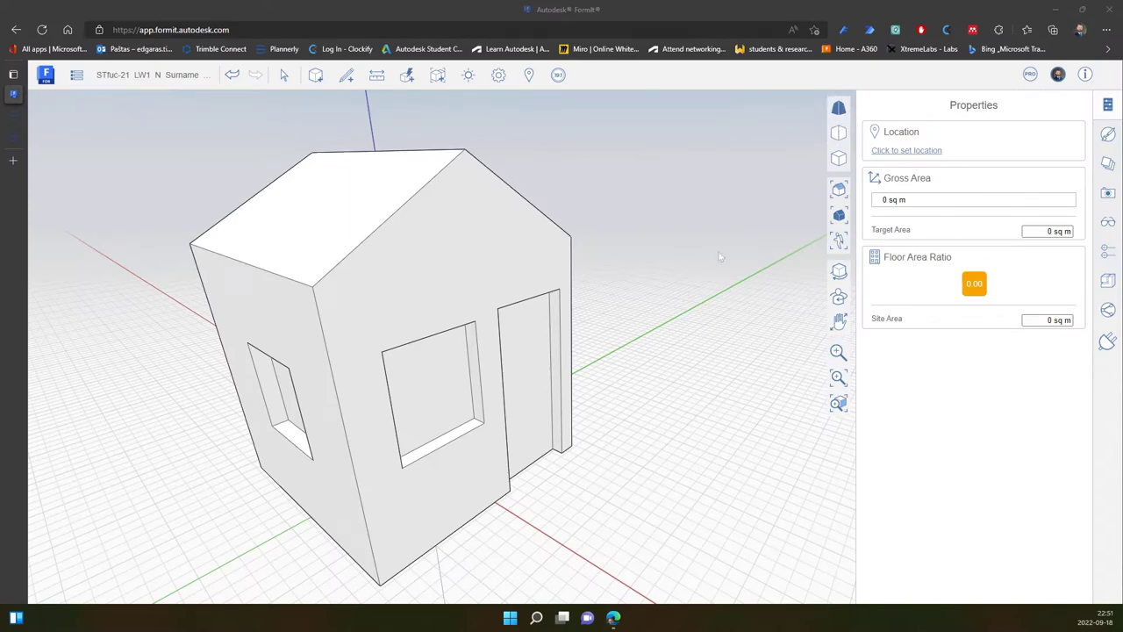
Hide the Properties panel so the house model fills the workspace.
scroll(661, 290, "down", 1)
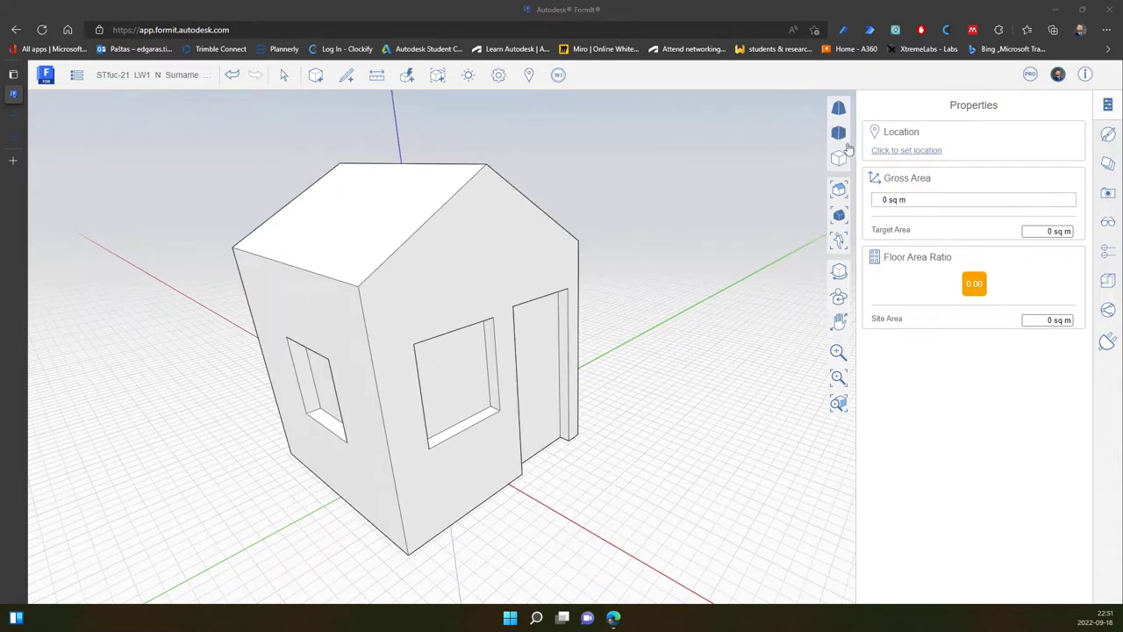
left_click(1108, 105)
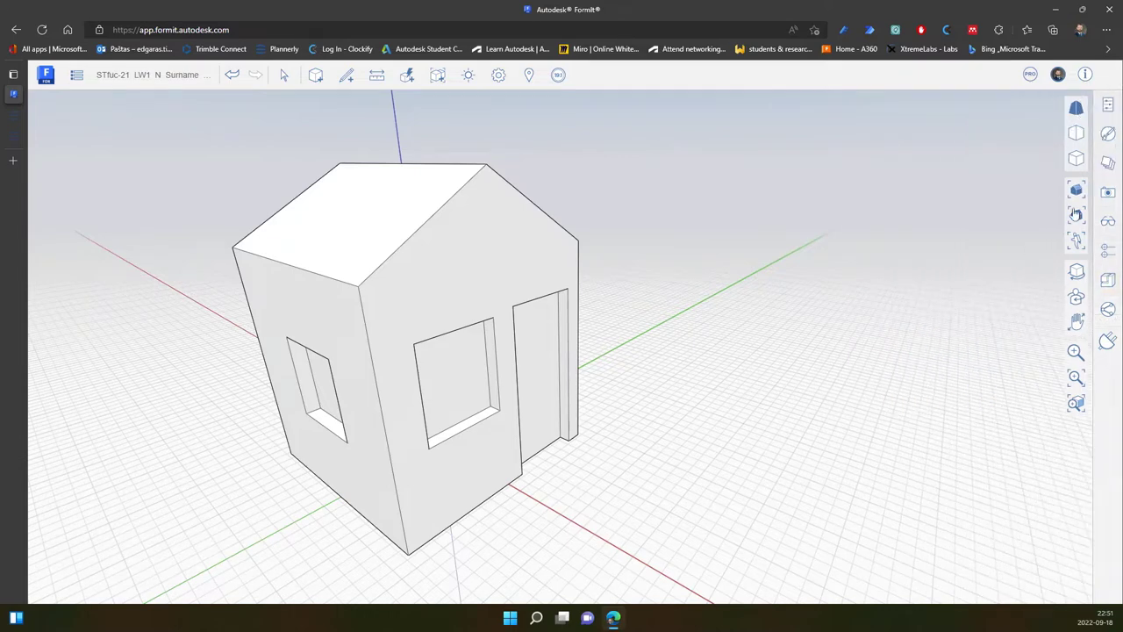
Pan the view across the house, first freely and then with the Pan tool.
middle_click_drag(737, 328, 850, 319)
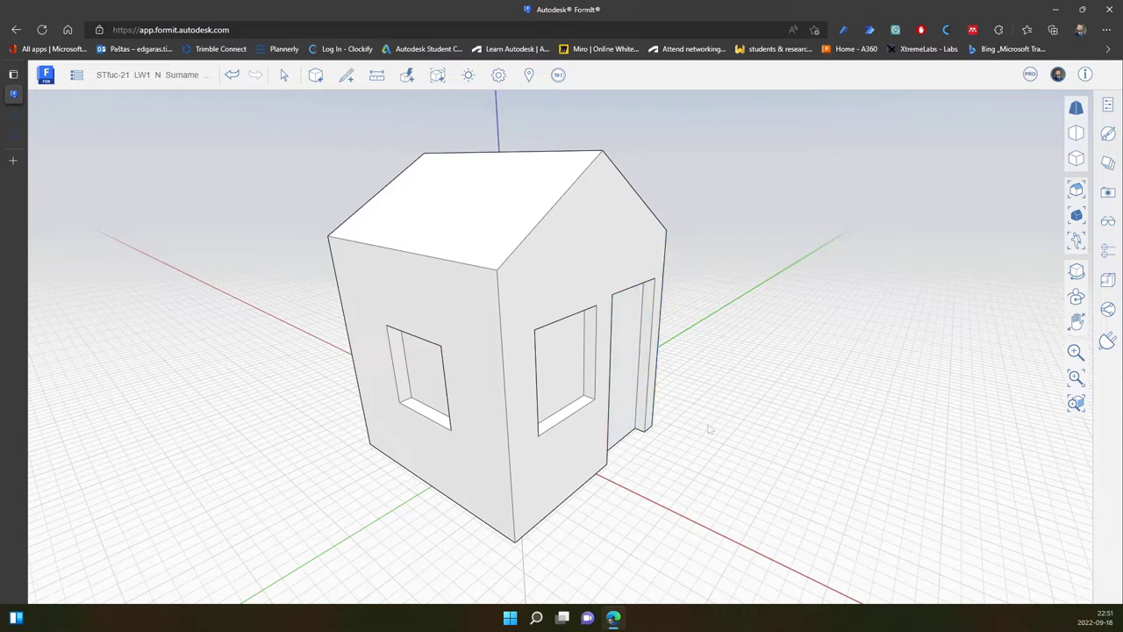
middle_click_drag(697, 428, 738, 410)
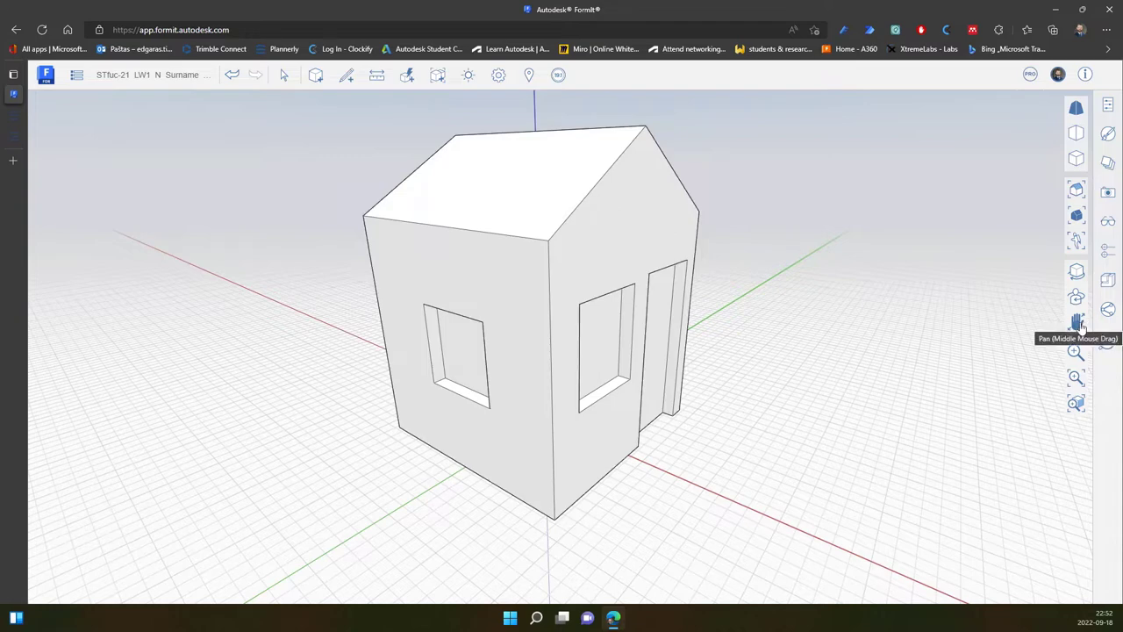
left_click(1077, 324)
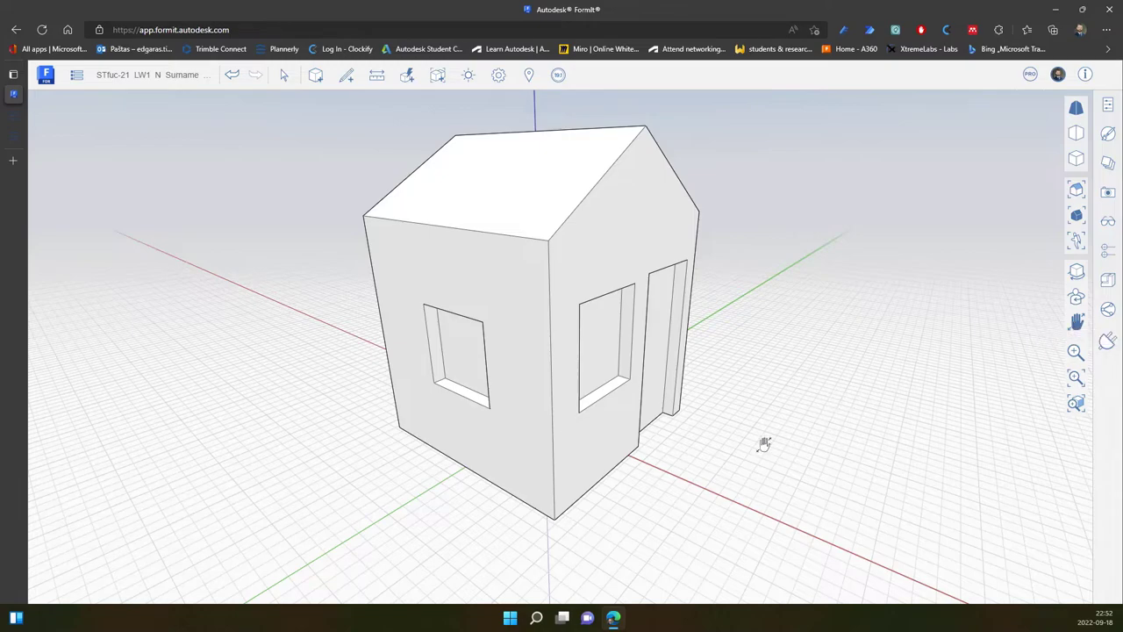
mouse_move(764, 444)
left_mouse_down()
mouse_move(649, 436)
mouse_move(772, 493)
mouse_move(699, 501)
mouse_move(865, 466)
mouse_move(755, 427)
left_mouse_up()
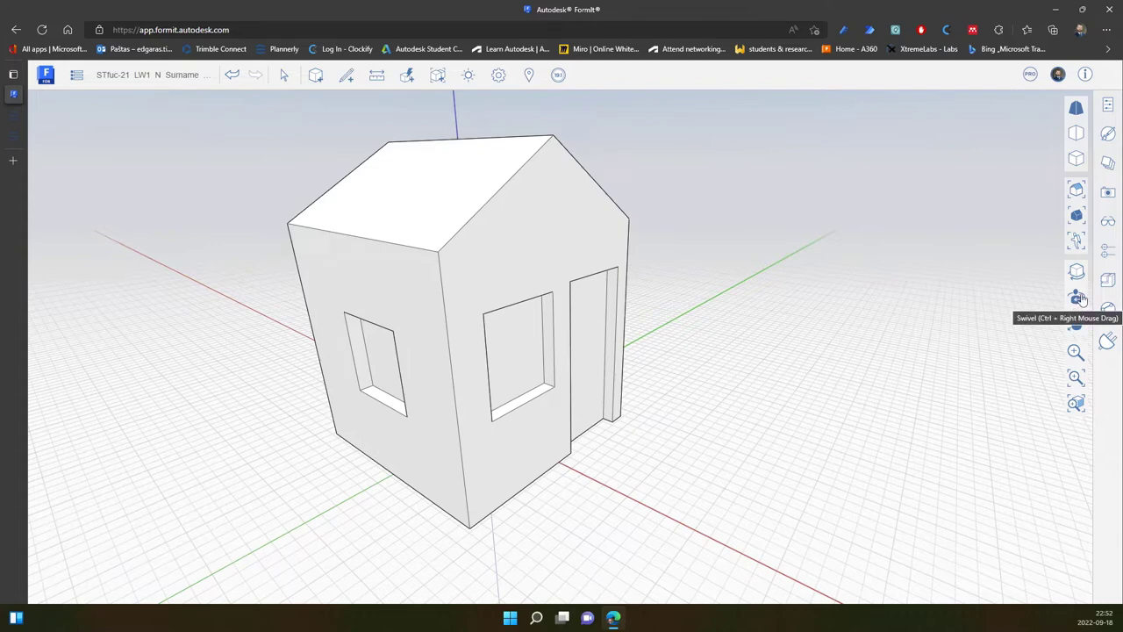
Swivel the camera around its own position to look at the house, with and without the Swivel tool.
left_click(1079, 298)
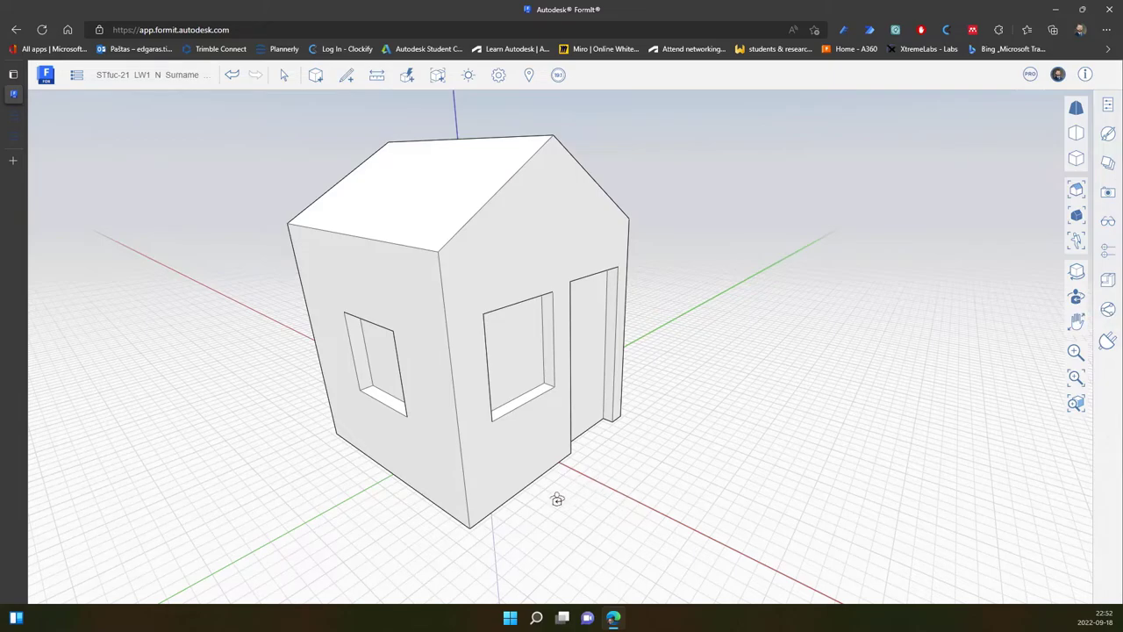
mouse_move(556, 497)
left_mouse_down()
mouse_move(656, 483)
mouse_move(424, 490)
mouse_move(705, 504)
mouse_move(454, 492)
mouse_move(638, 469)
mouse_move(451, 476)
mouse_move(549, 577)
mouse_move(550, 333)
mouse_move(561, 534)
mouse_move(373, 506)
mouse_move(594, 476)
mouse_move(546, 491)
left_mouse_up()
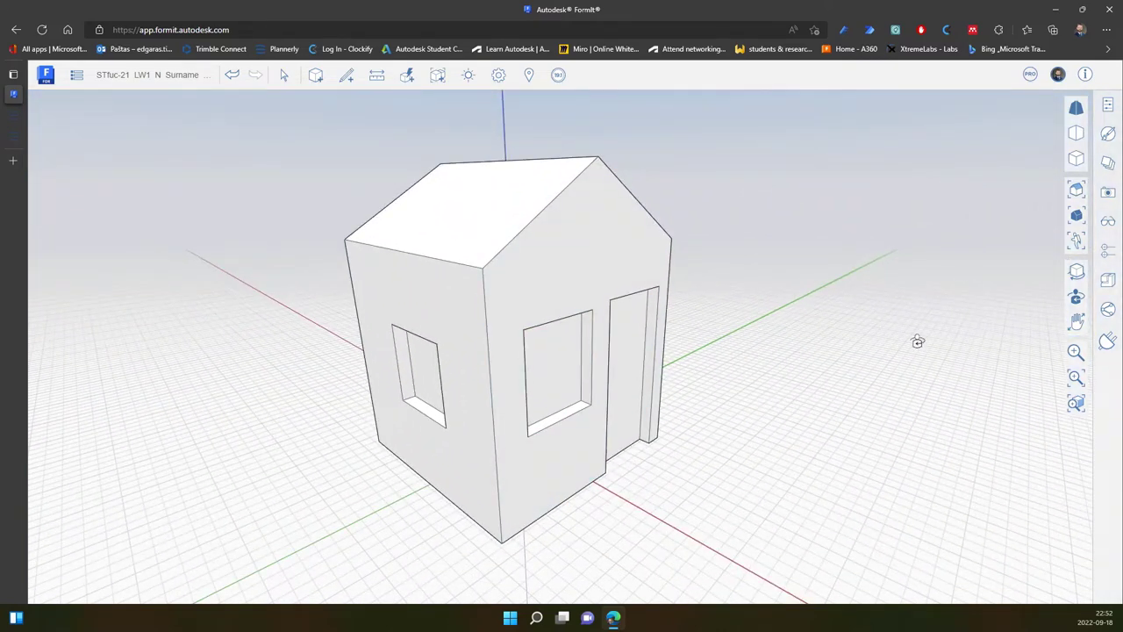
left_click(283, 75)
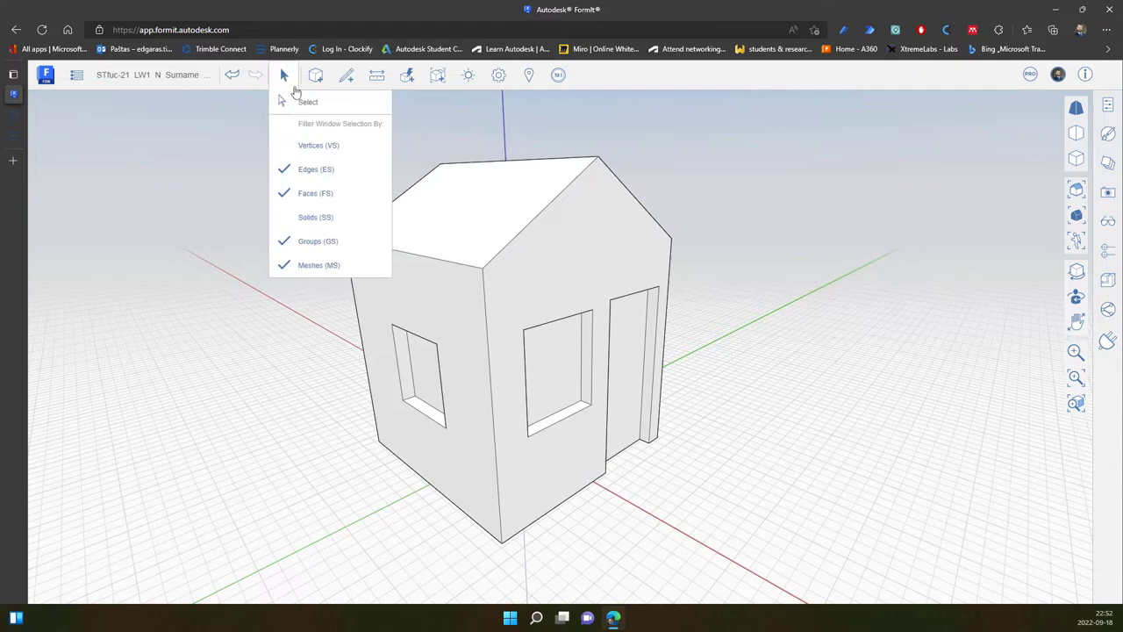
left_click(800, 388)
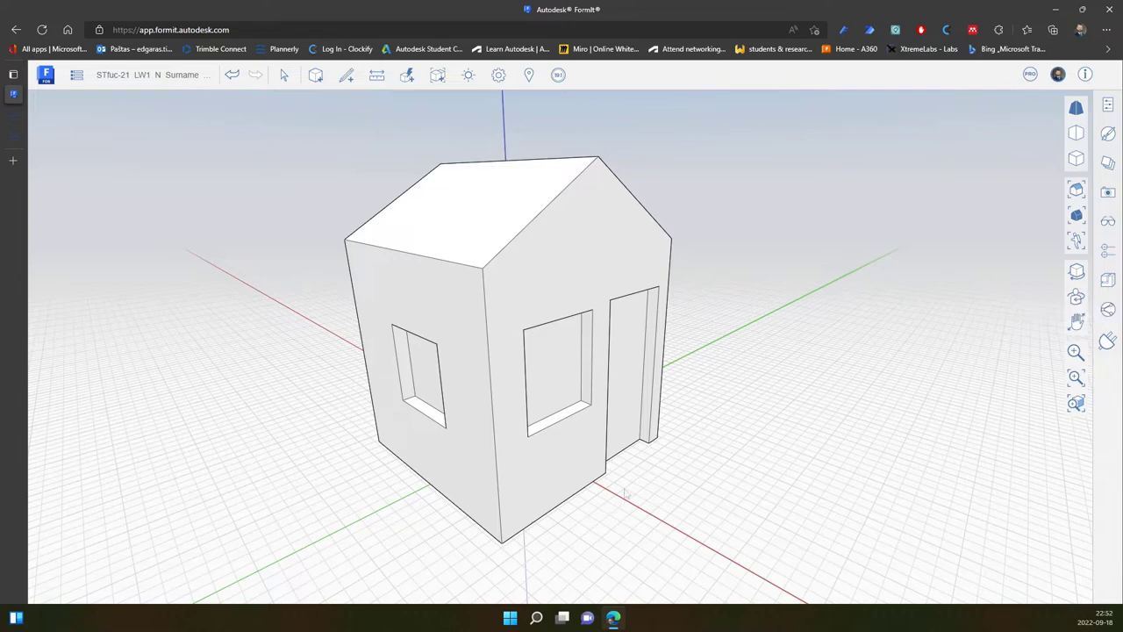
mouse_move(656, 488)
right_mouse_down("ctrl")
mouse_move(737, 482)
mouse_move(566, 479)
mouse_move(729, 486)
mouse_move(584, 482)
mouse_move(600, 546)
mouse_move(641, 489)
right_mouse_up("ctrl")
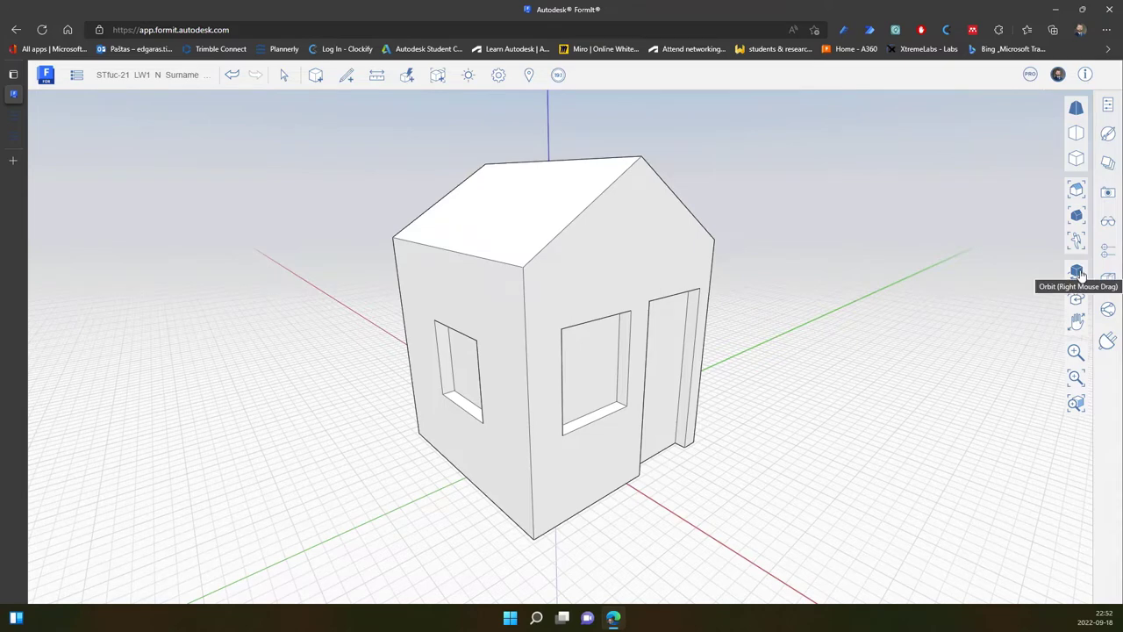
Orbit around the house with the Orbit tool to view its front and side walls from different angles.
left_click(1077, 272)
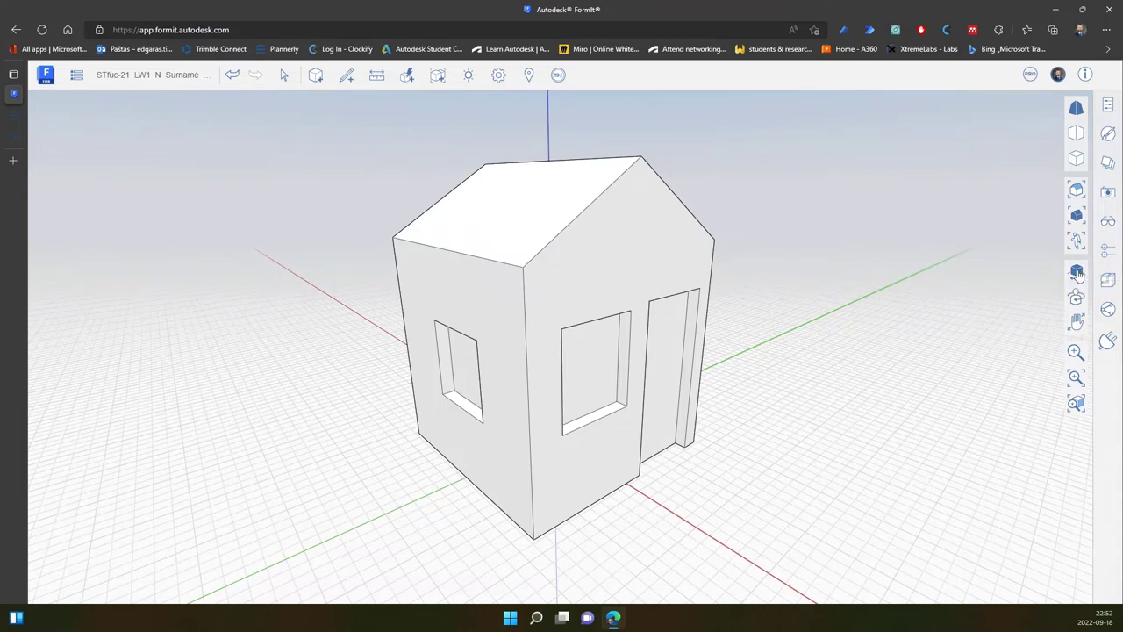
left_click_drag(797, 446, 657, 581)
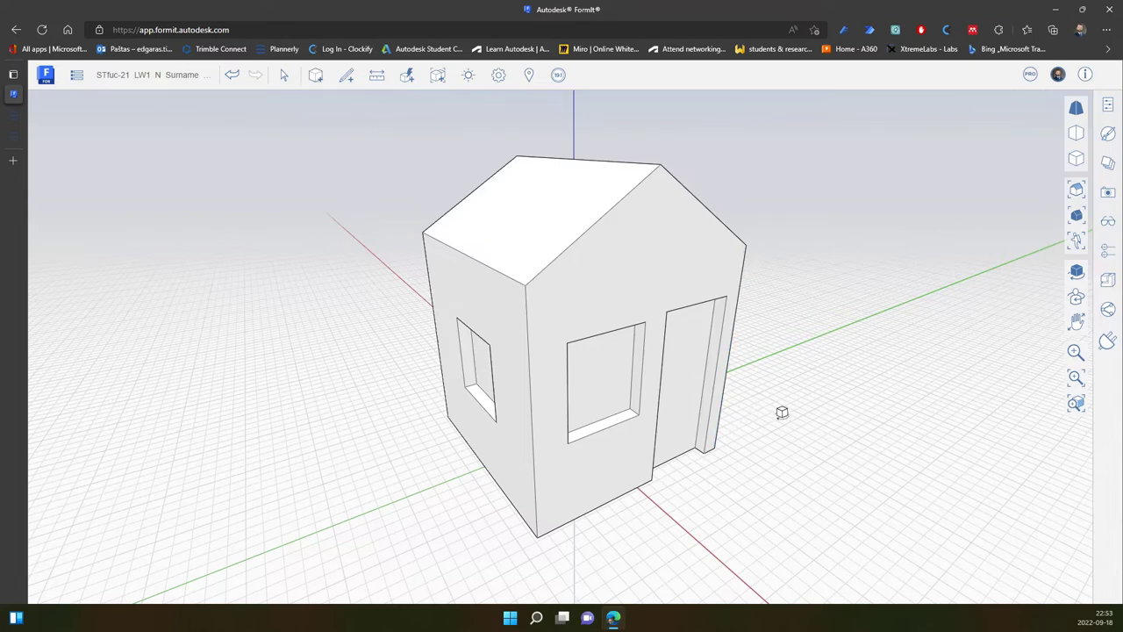
key("Escape")
left_click(1076, 271)
mouse_move(755, 518)
left_mouse_down()
mouse_move(898, 494)
mouse_move(422, 503)
mouse_move(835, 532)
mouse_move(501, 509)
mouse_move(896, 513)
mouse_move(413, 476)
mouse_move(772, 471)
mouse_move(744, 500)
left_mouse_up()
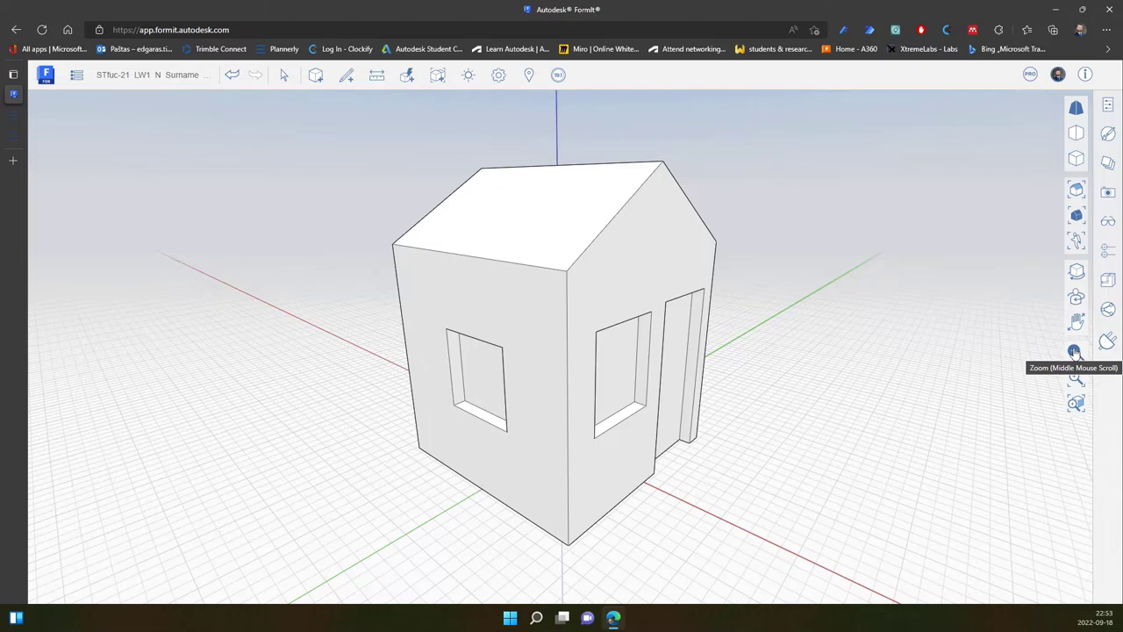
Zoom in close to the house's door opening and back out to see the whole building with the Zoom tool.
left_click(1075, 351)
scroll(692, 479, "down", 2)
scroll(690, 479, "up", 5)
scroll(654, 461, "down", 2)
scroll(652, 462, "up", 4)
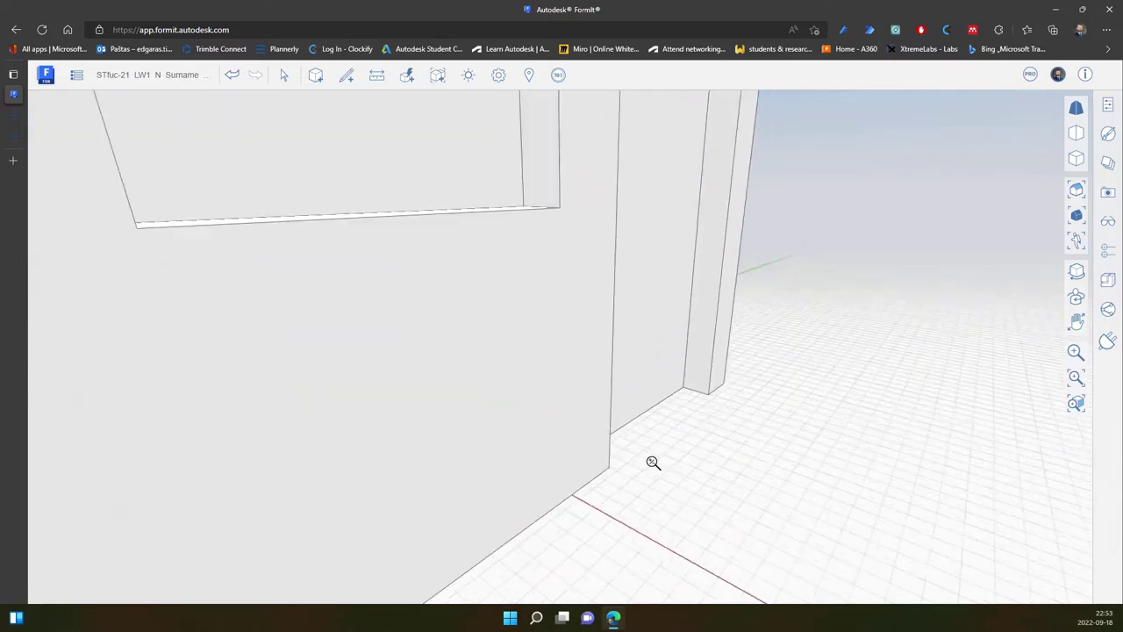
scroll(654, 461, "down", 6)
scroll(657, 462, "up", 2)
scroll(657, 461, "down", 1)
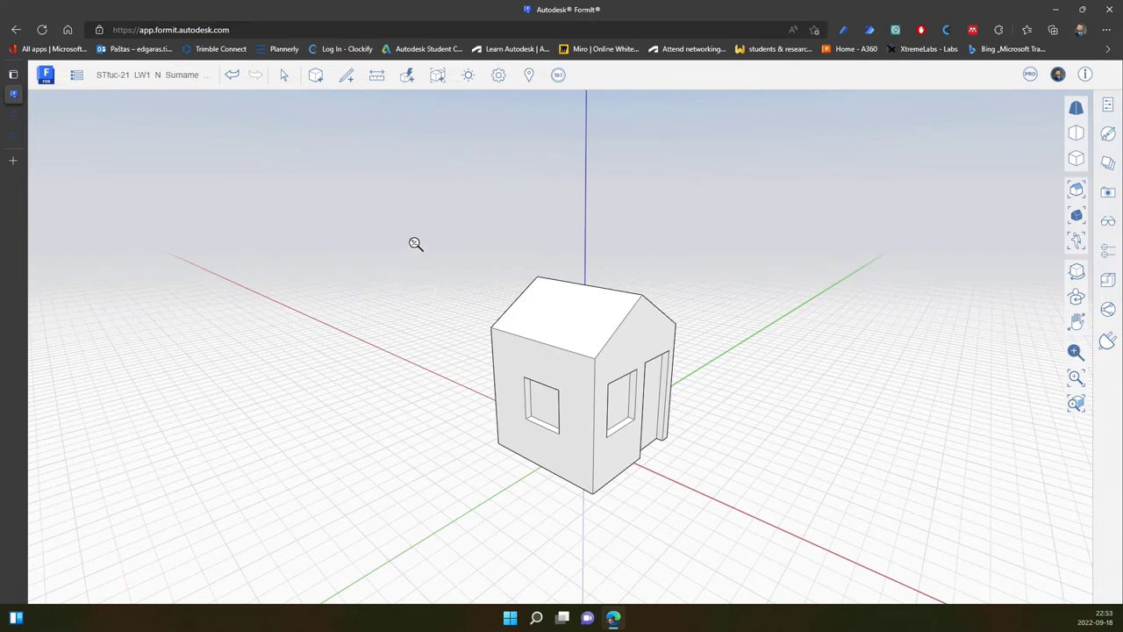
Examine the house's window and door openings up close from different zoom centres, ending with the whole house in view.
left_click_drag(416, 243, 737, 482)
left_click_drag(409, 276, 324, 254)
middle_click_drag(354, 220, 579, 454)
left_click_drag(579, 454, 627, 380)
scroll(643, 383, "up", 8)
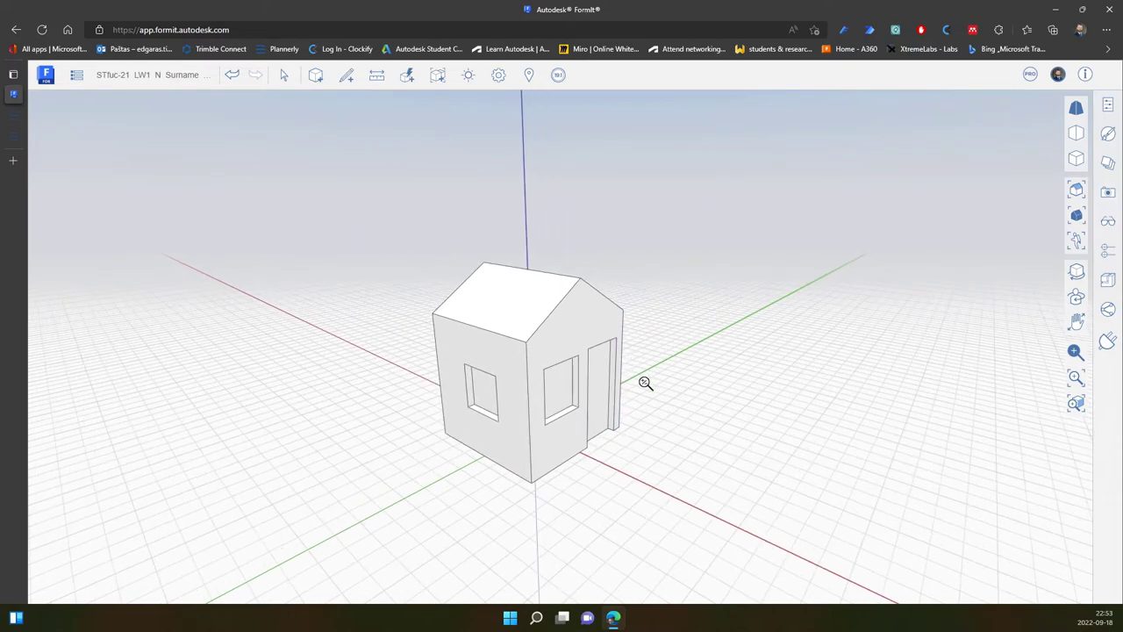
scroll(643, 383, "down", 5)
middle_click_drag(651, 383, 852, 218)
scroll(755, 416, "up", 5)
left_click_drag(784, 265, 876, 206)
scroll(848, 343, "down", 6)
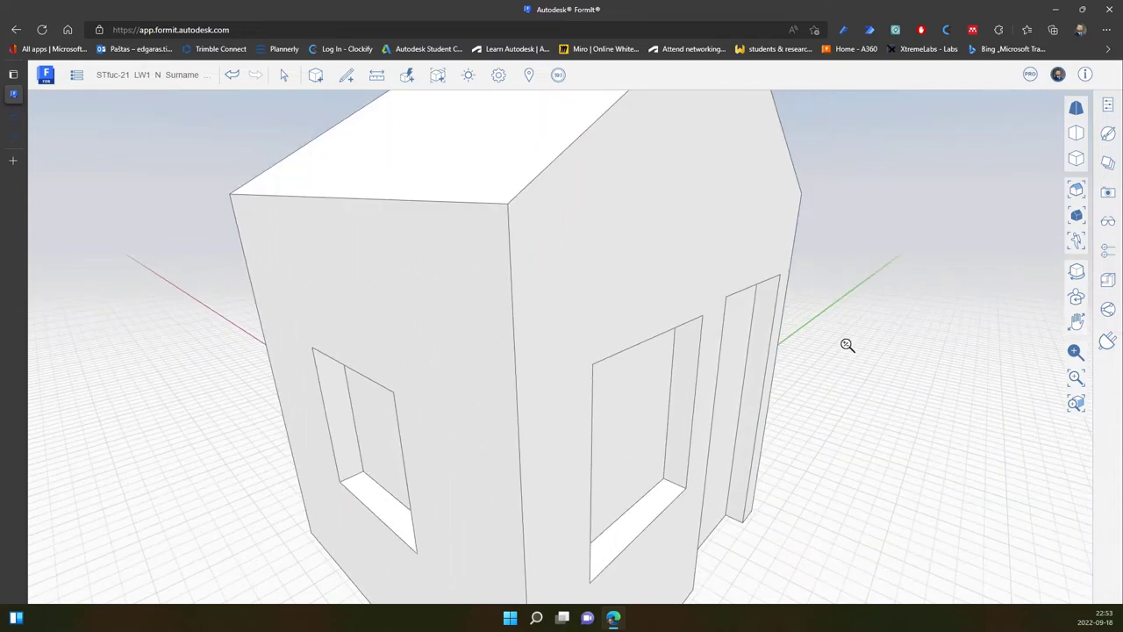
scroll(850, 344, "up", 5)
scroll(850, 344, "up", 10)
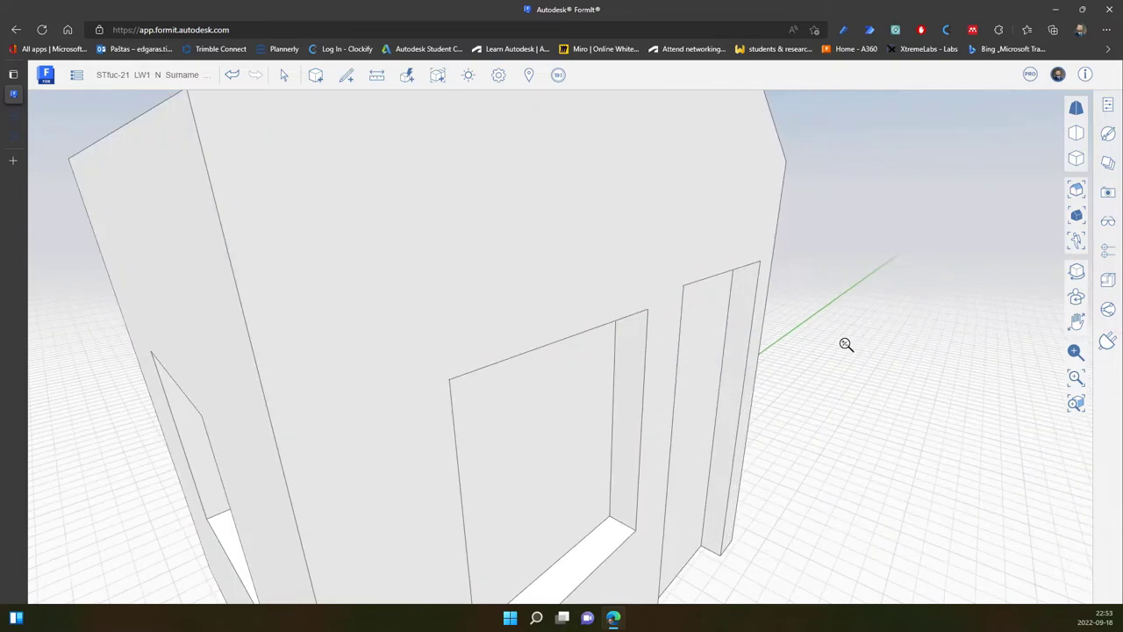
scroll(593, 368, "up", 2)
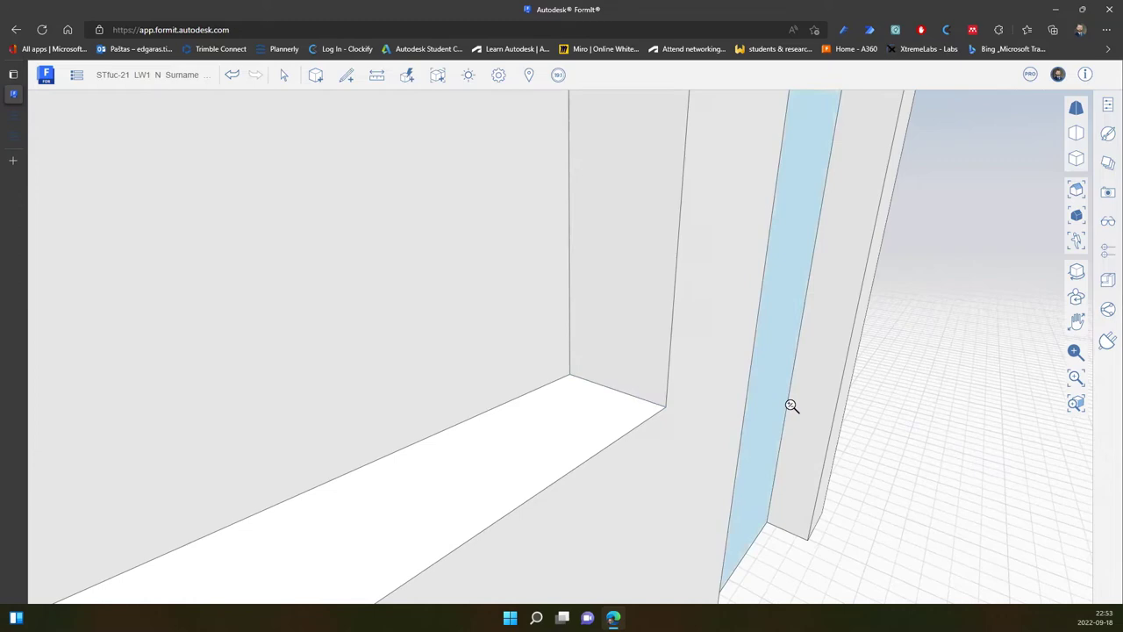
scroll(792, 407, "up", 3)
middle_click_drag(792, 406, 618, 338)
scroll(618, 339, "down", 2)
scroll(618, 337, "up", 5)
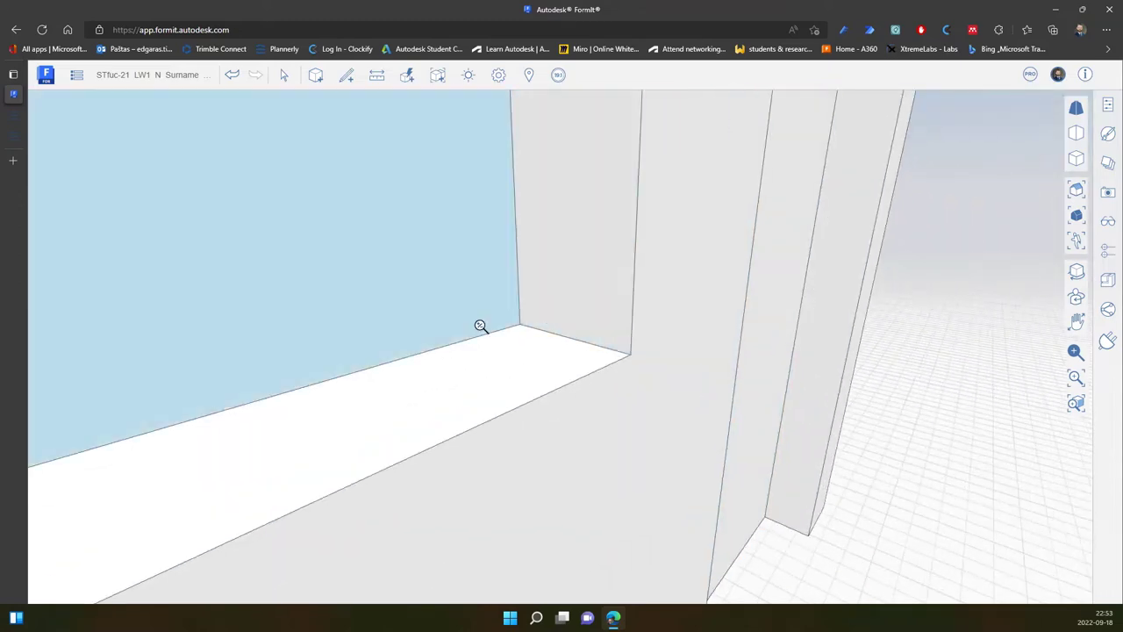
scroll(576, 397, "down", 12)
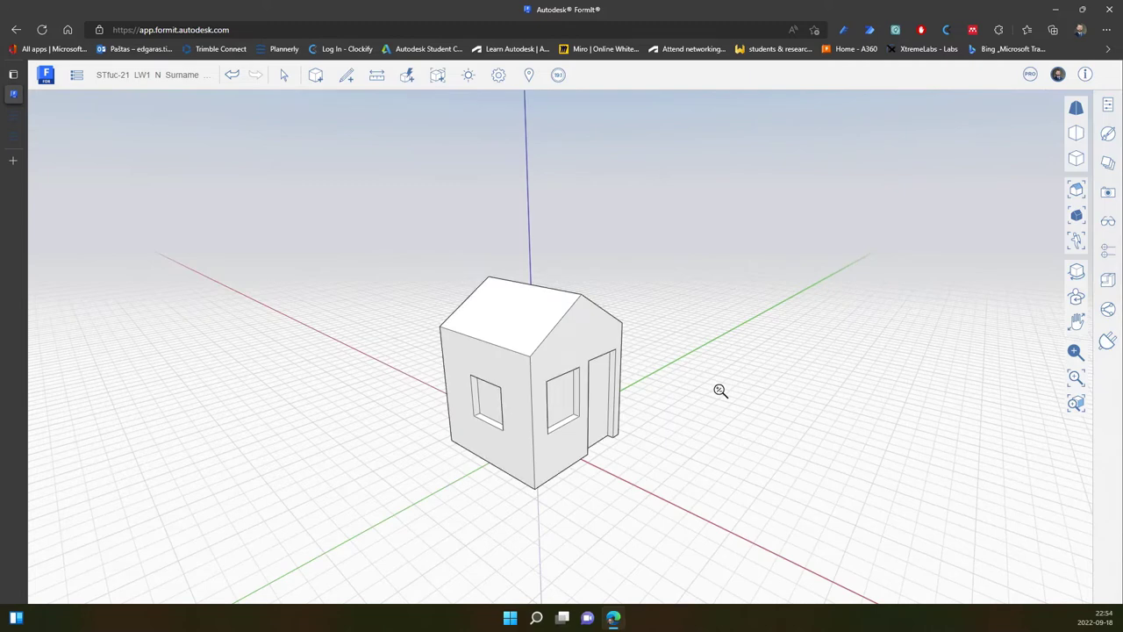
key("Escape")
Fit the whole house in the view repeatedly, starting from different zoom distances.
left_click(1075, 382)
left_click(1074, 384)
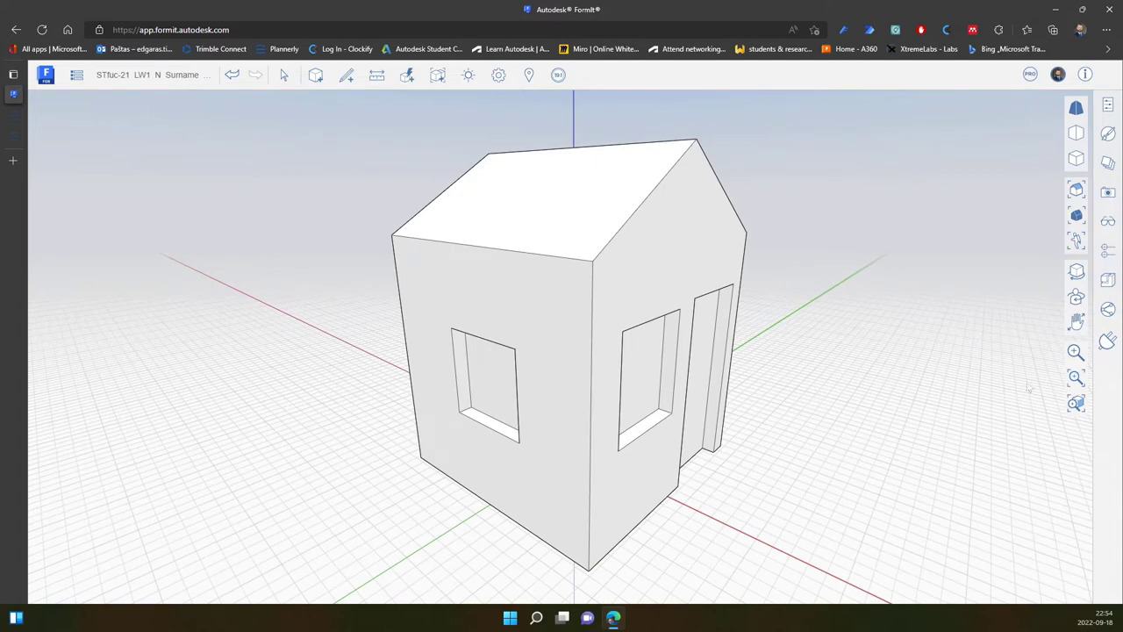
left_click(1076, 378)
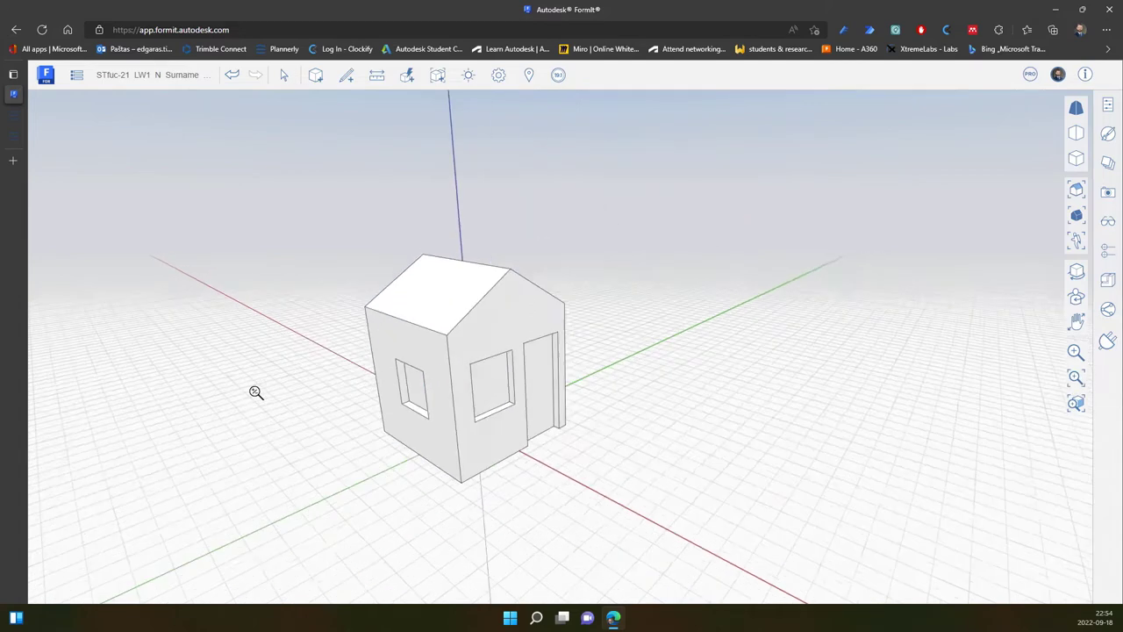
scroll(255, 391, "down", 3)
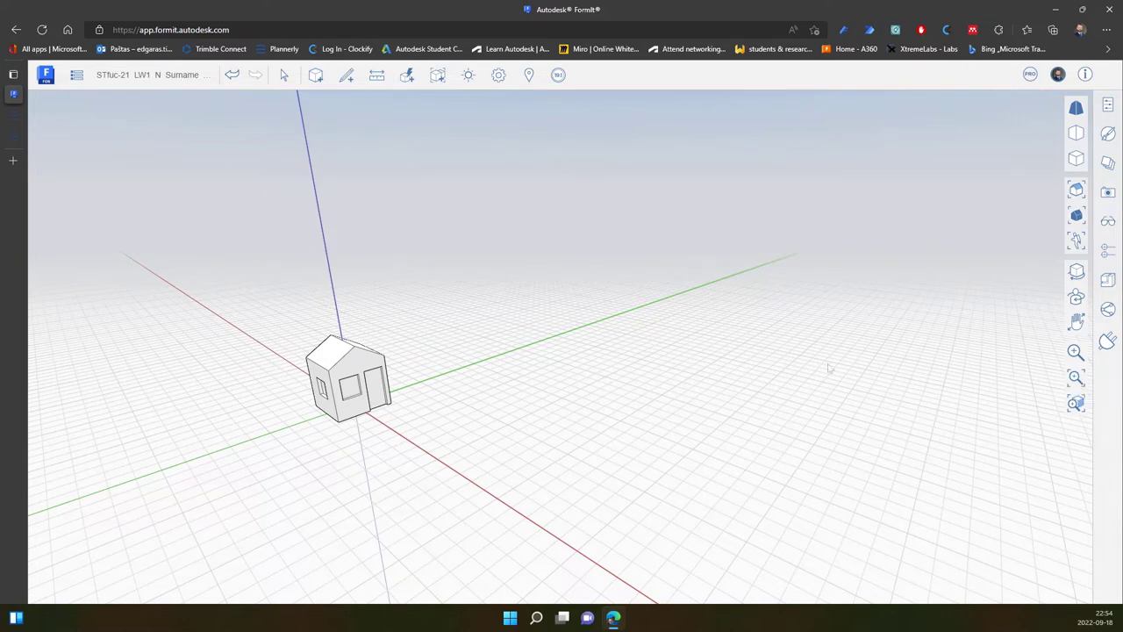
left_click(1079, 382)
left_click(1078, 379)
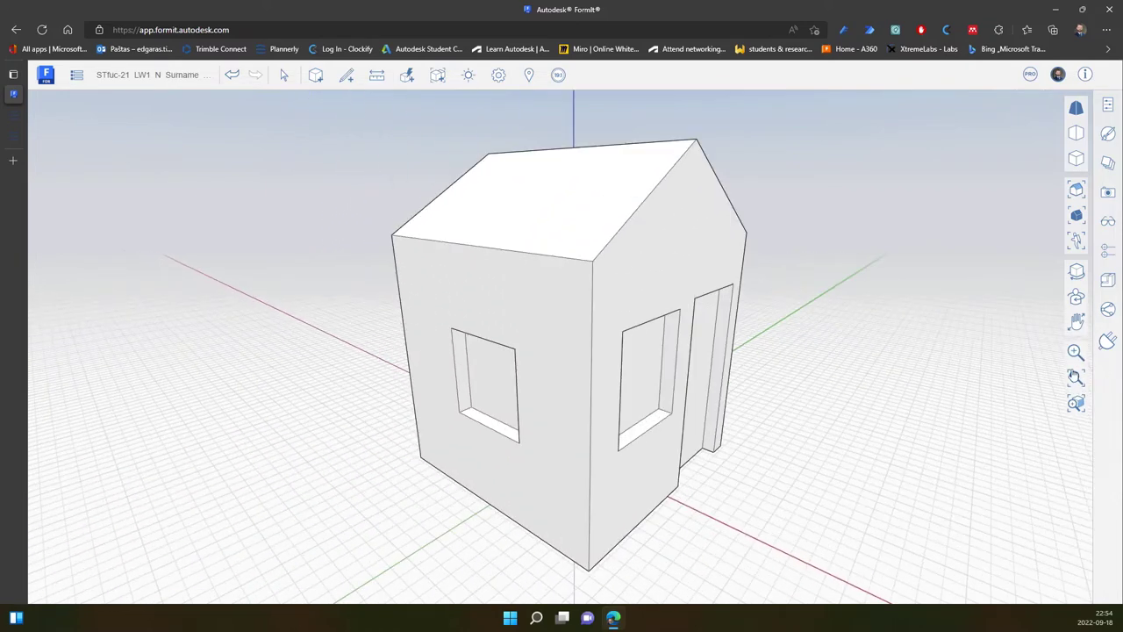
left_click(1078, 379)
scroll(550, 407, "down", 10)
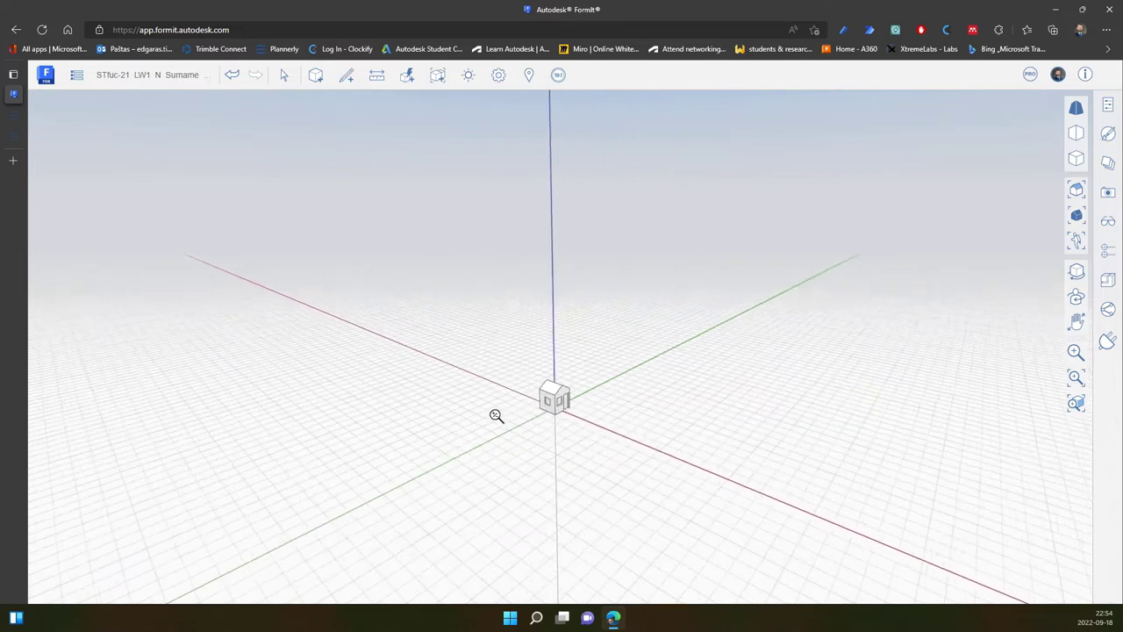
scroll(803, 430, "up", 10)
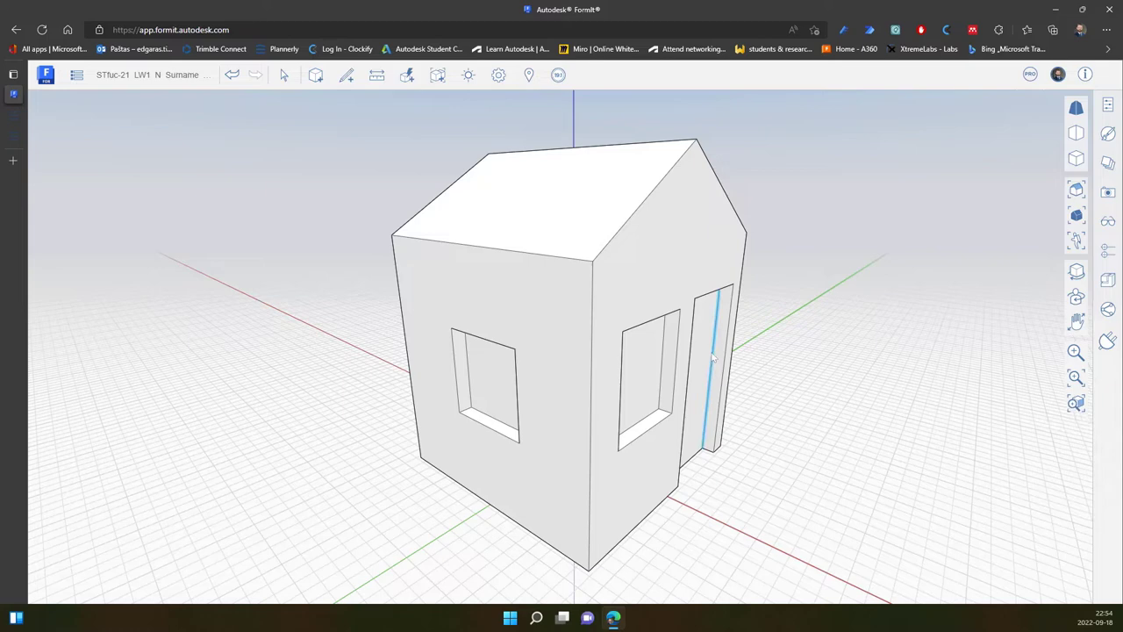
Zoom to the selected inner side face of the front window opening, then clear the selection.
left_click(669, 360)
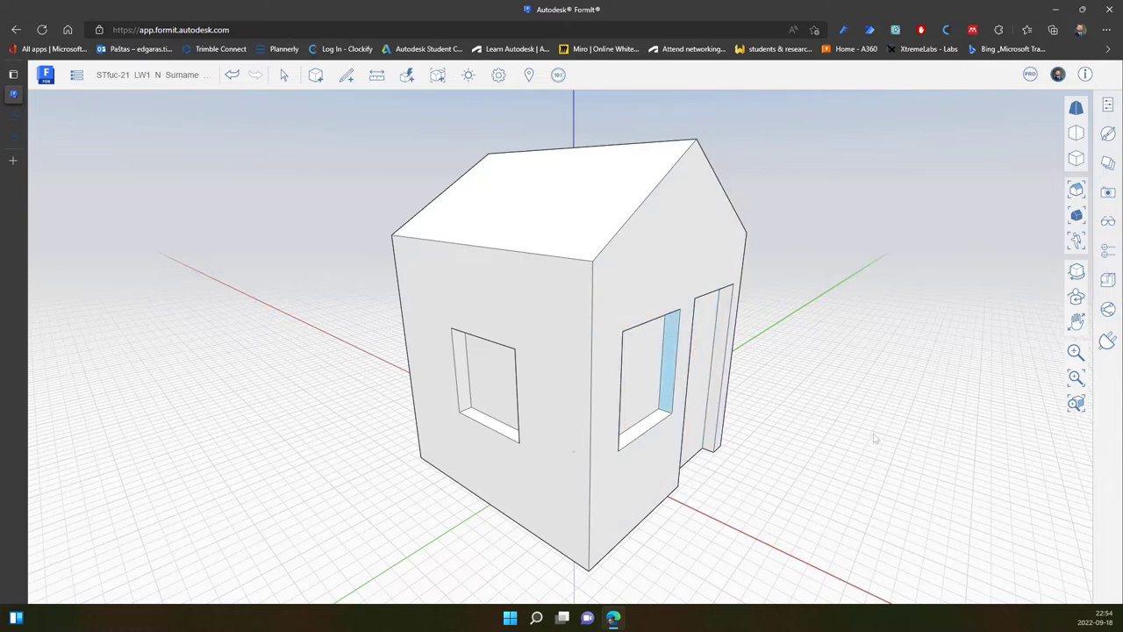
left_click(1076, 402)
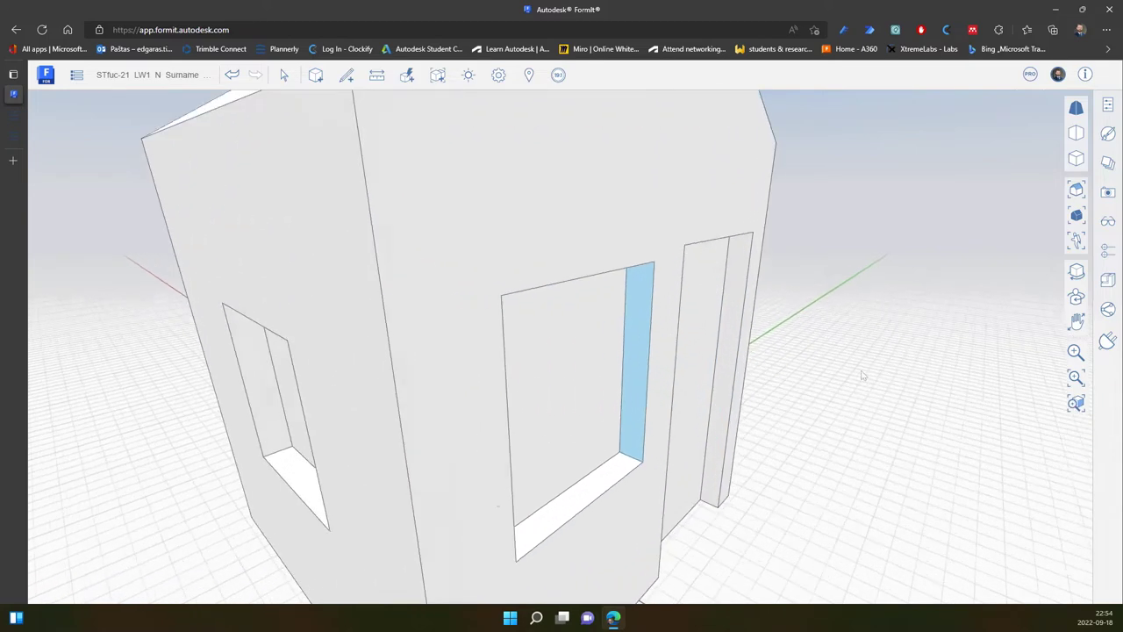
scroll(597, 380, "down", 5)
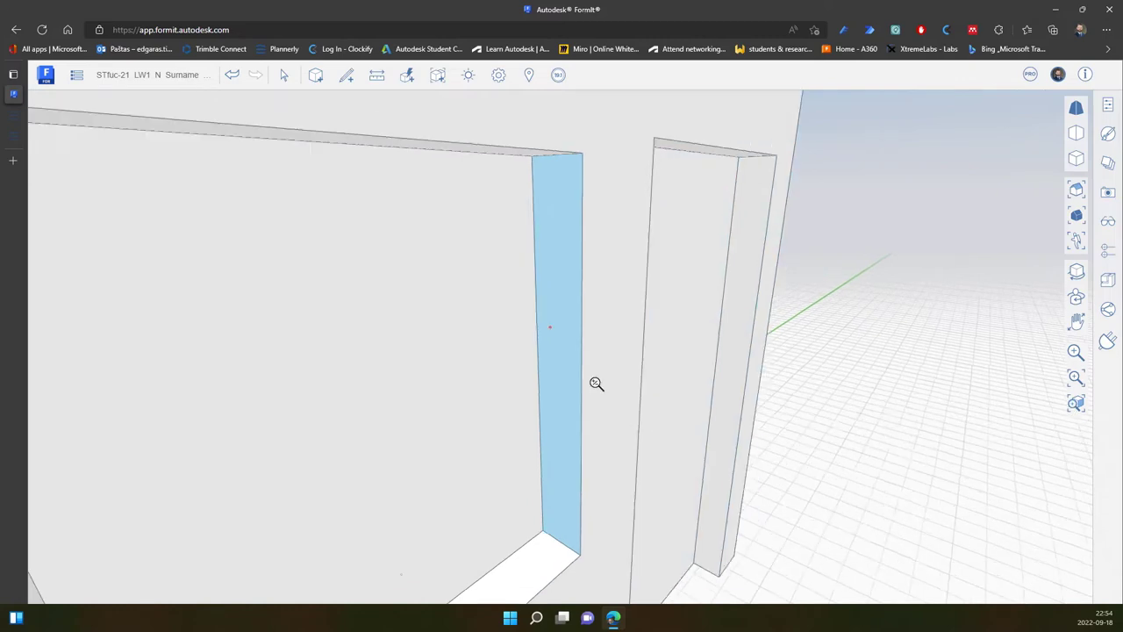
scroll(682, 435, "down", 3)
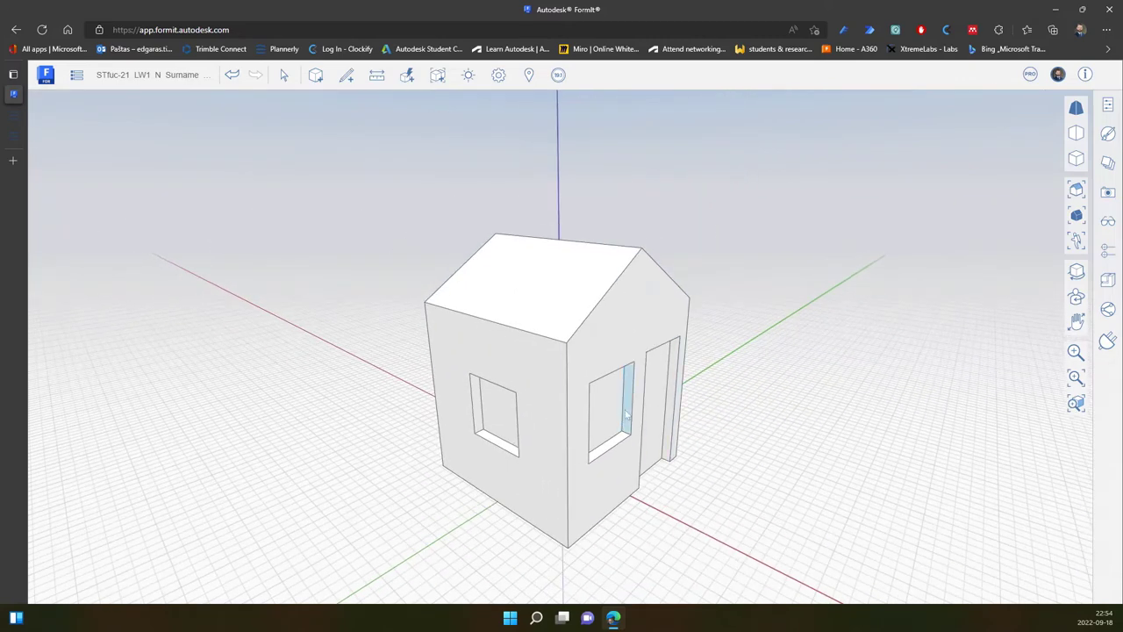
scroll(570, 399, "up", 10)
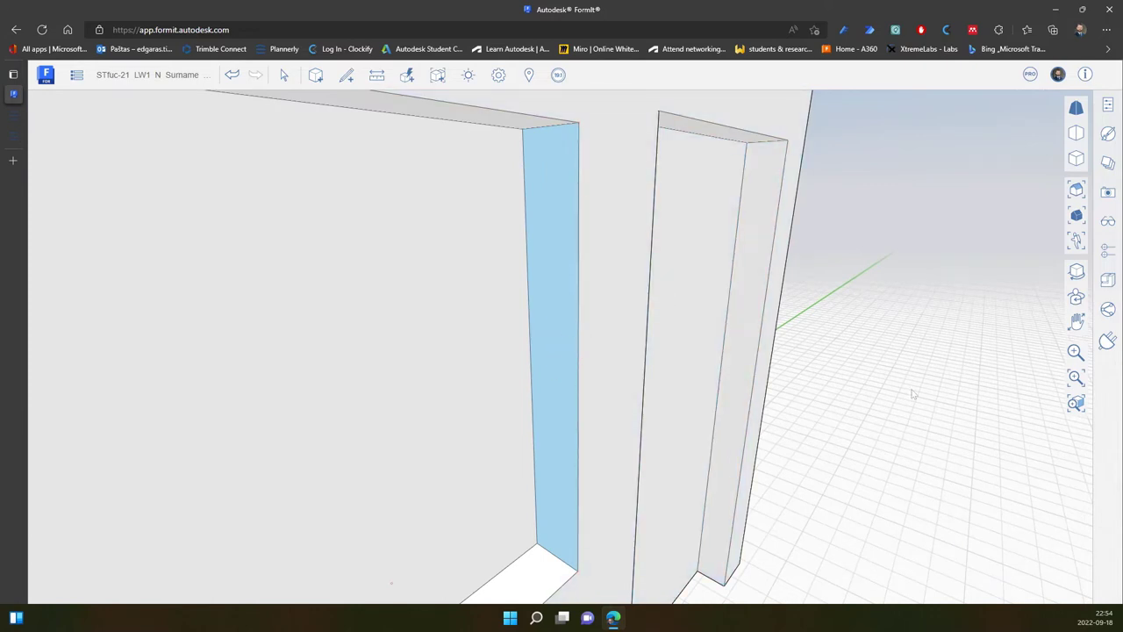
left_click(867, 389)
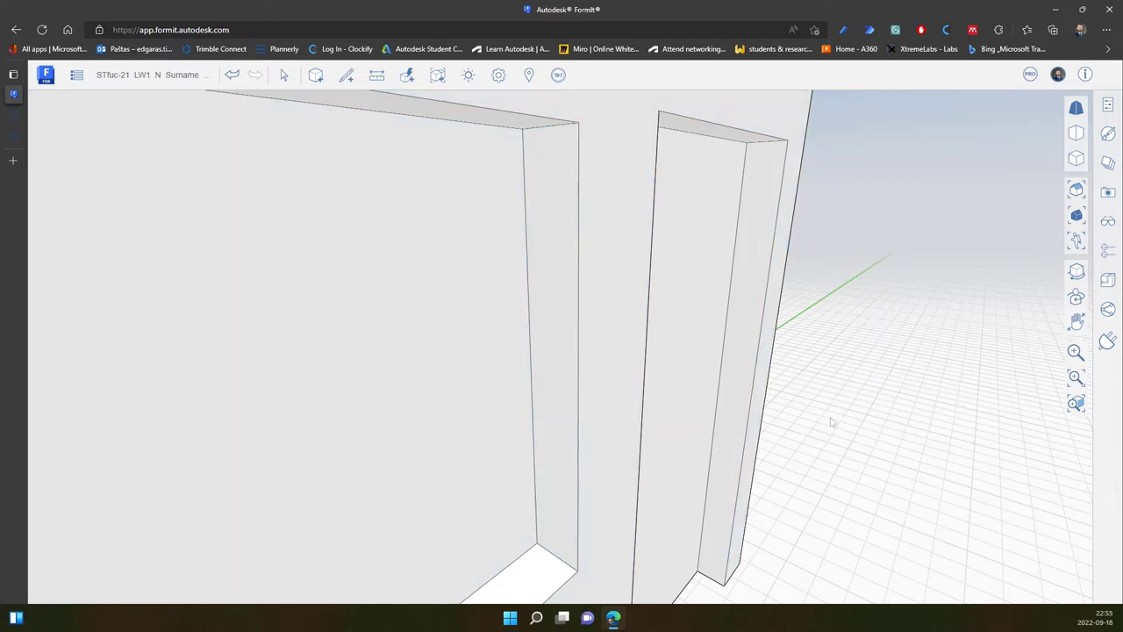
Try to start Flythrough, then pause AdBlock on the FormIt site and reload the page despite unsaved changes.
left_click(1076, 243)
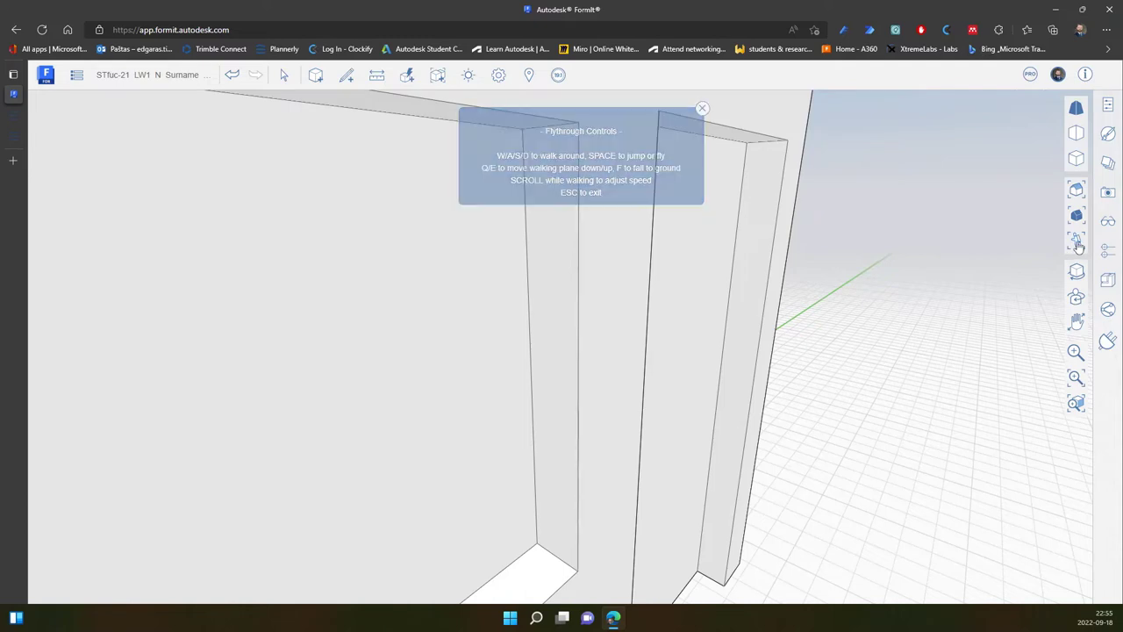
left_click(920, 31)
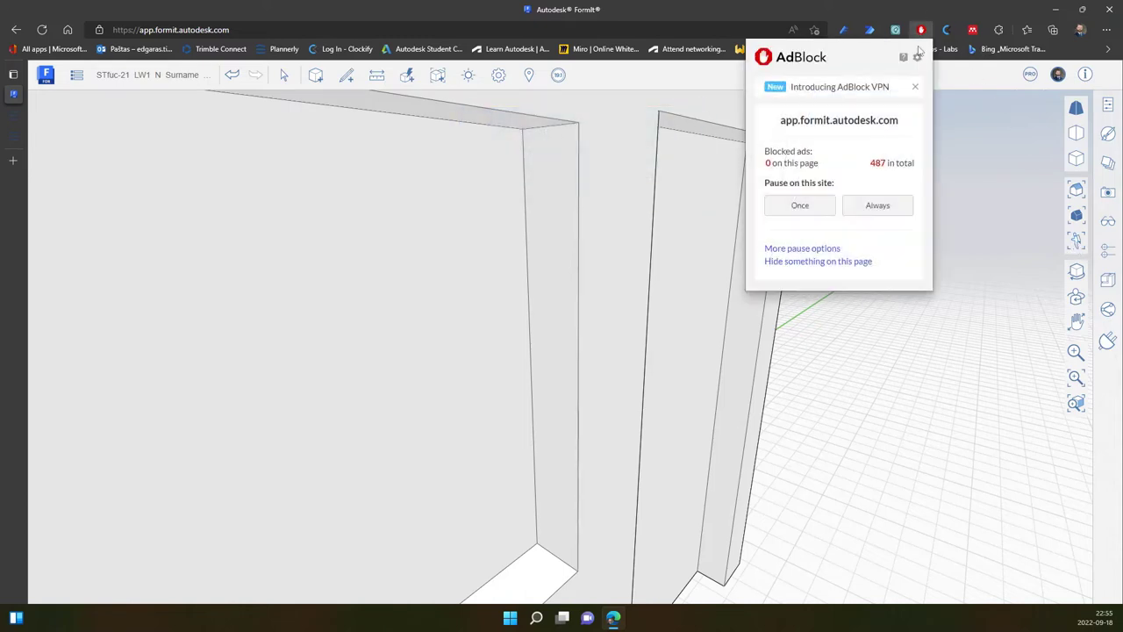
key("F5")
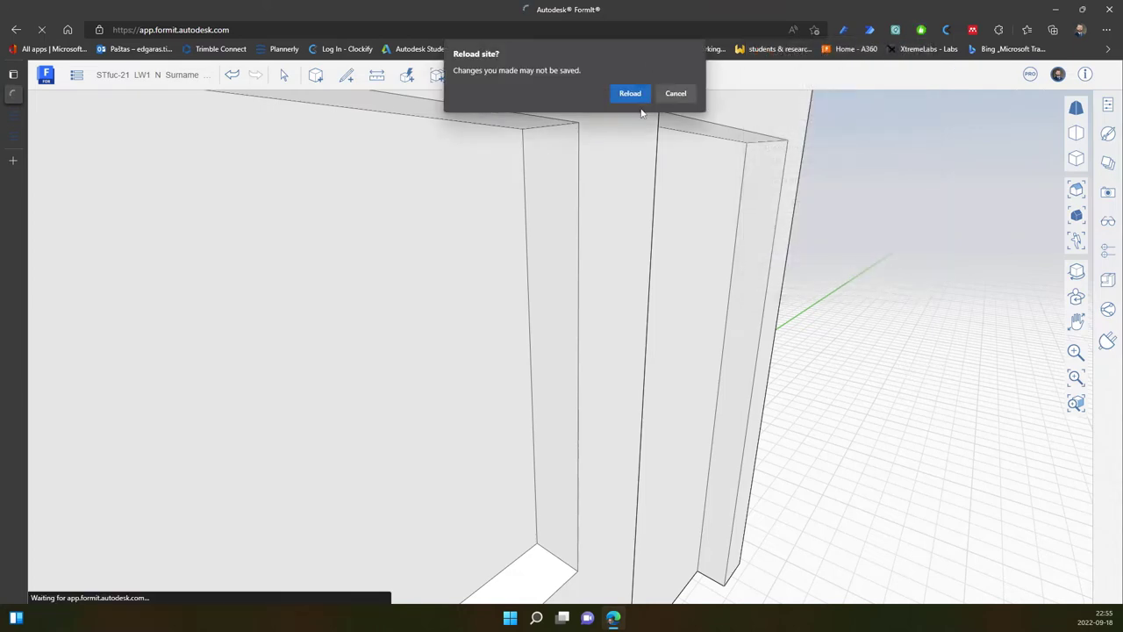
left_click(639, 95)
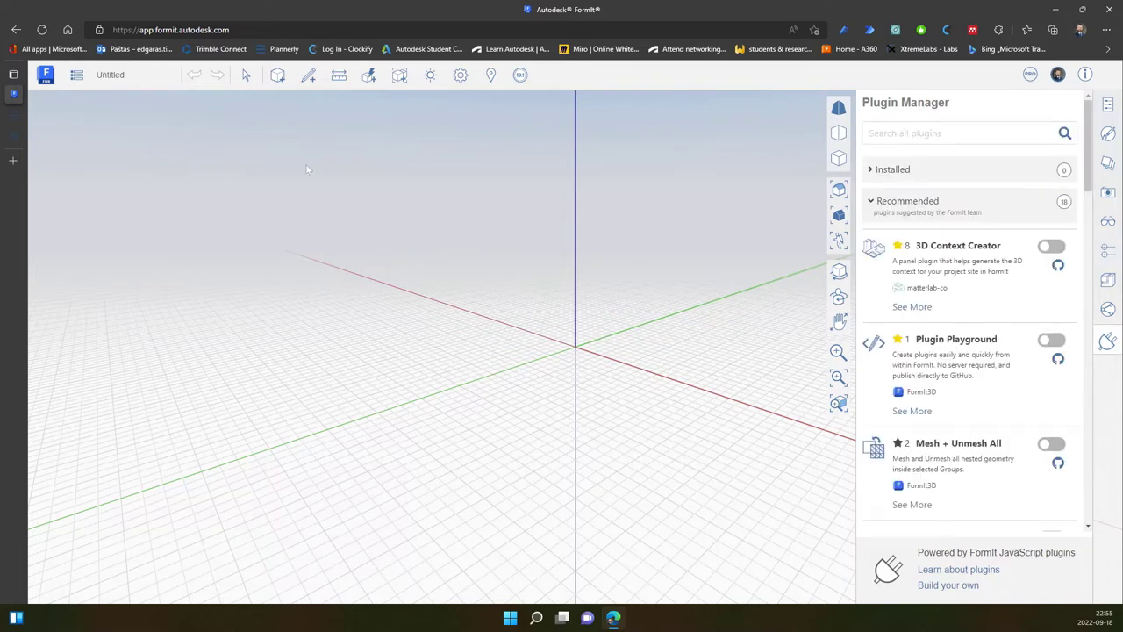
Name the untitled sketch with the STfuc-21 LW1 N Surname file name.
left_click(114, 76)
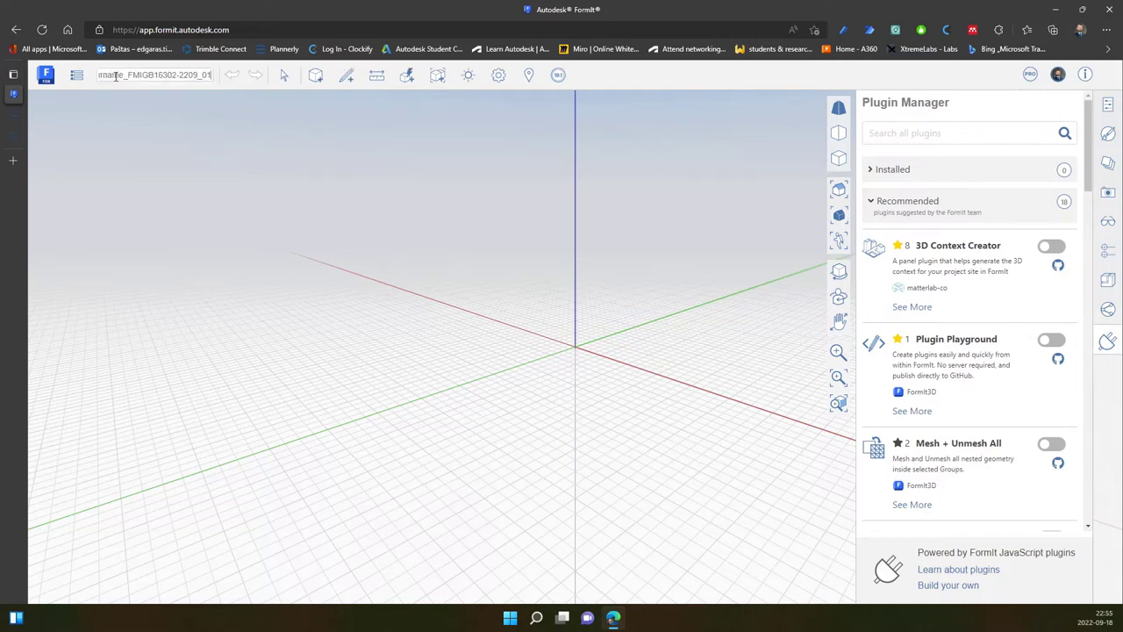
key("BackSpace")
type("0")
key("Return")
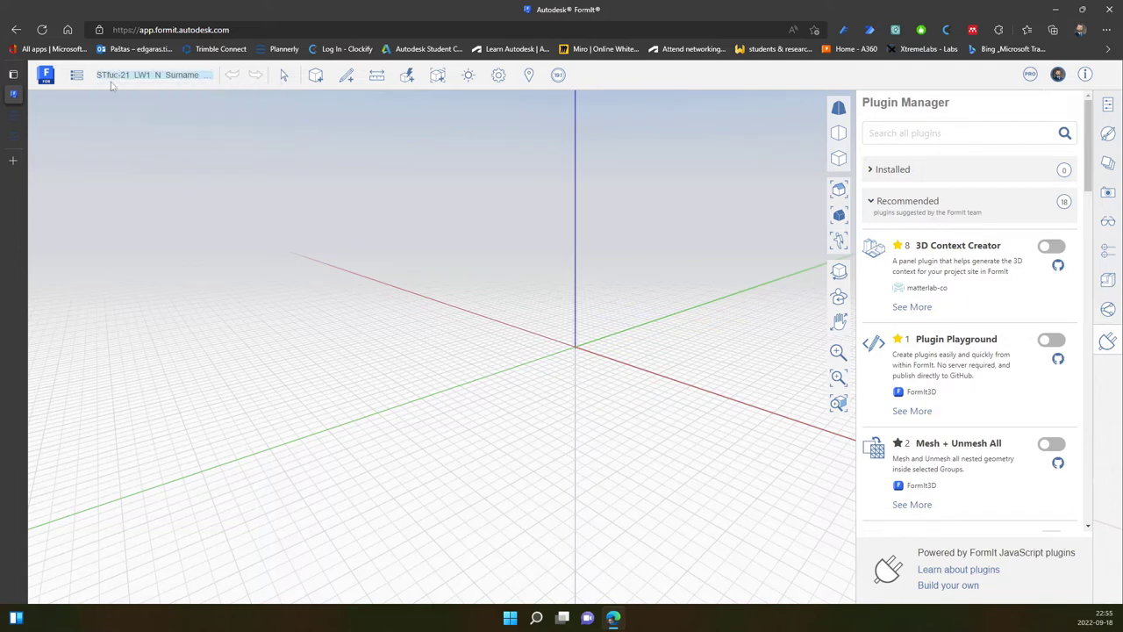
Hide the Plugin Manager and place a cube primitive at the origin.
scroll(708, 338, "up", 4)
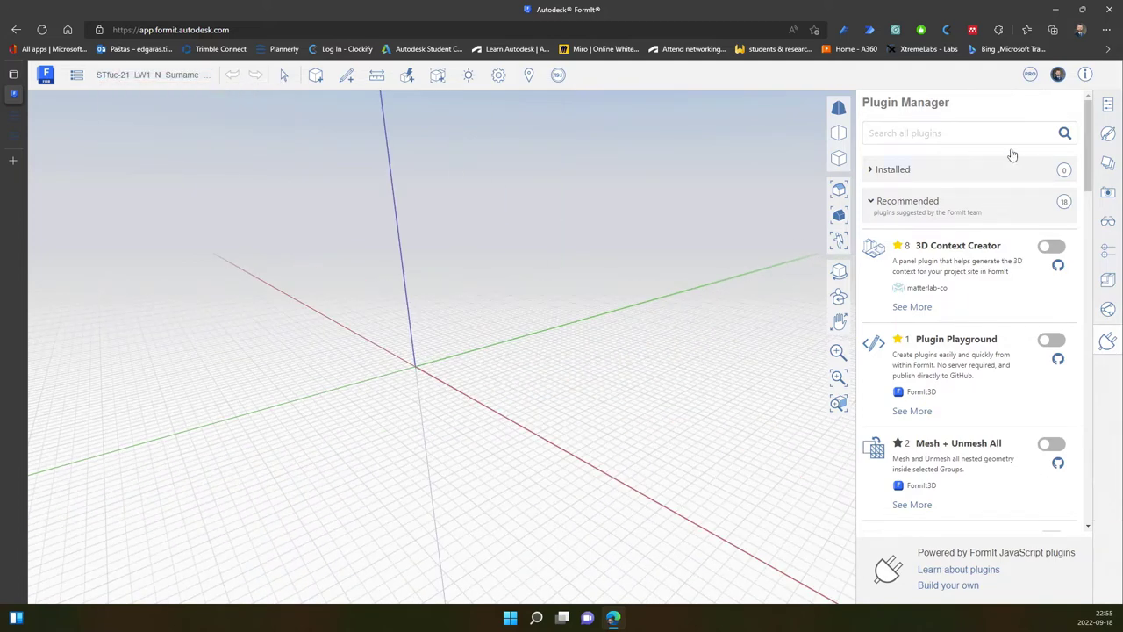
left_click(1109, 105)
left_click(1109, 106)
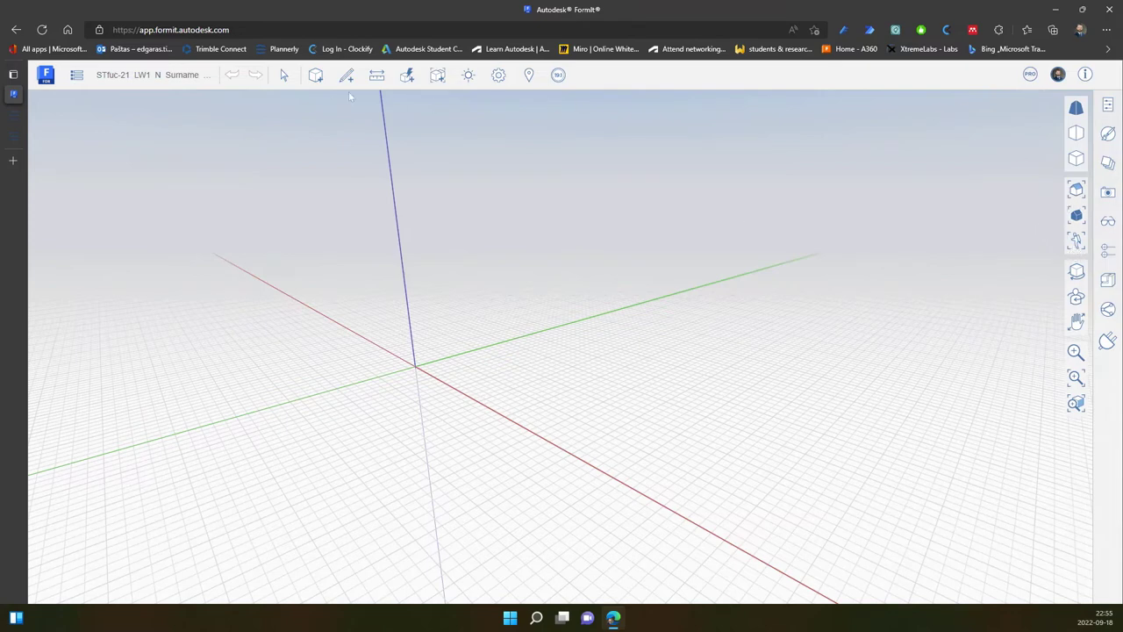
left_click(316, 74)
left_click(316, 104)
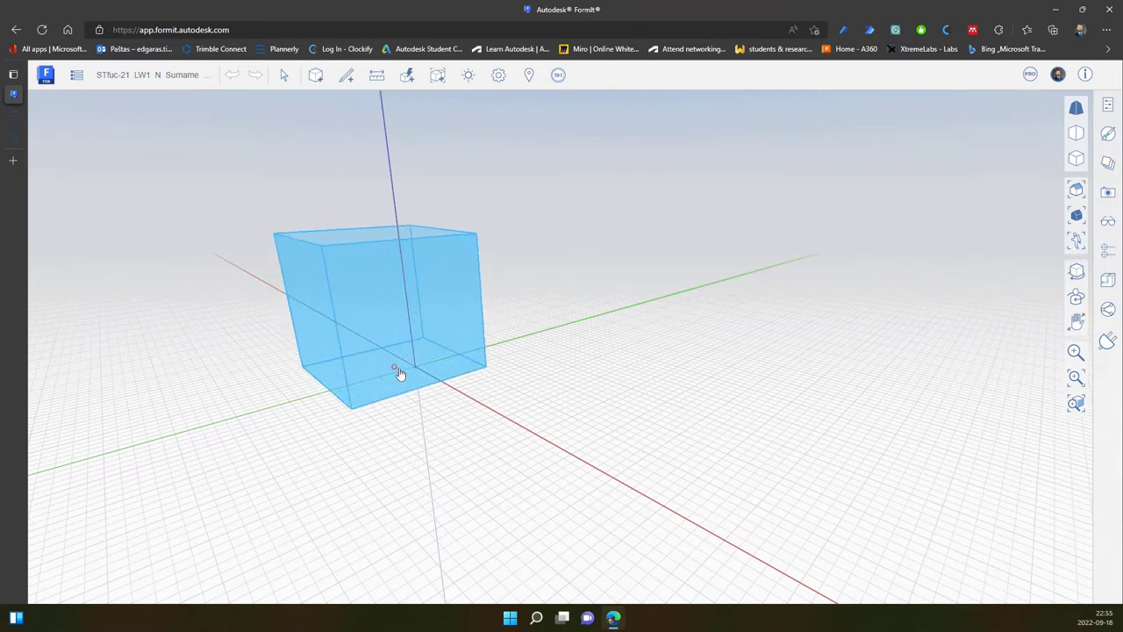
left_click(416, 372)
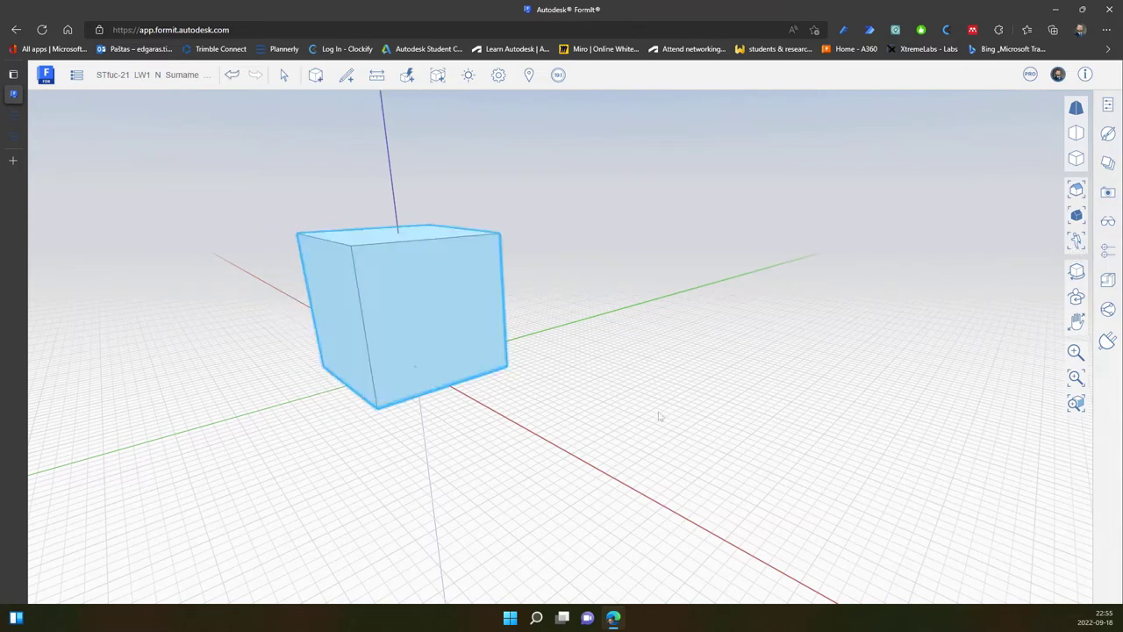
Start Flythrough and walk around the cube, passing through its faces into the interior and back out.
left_click(1080, 246)
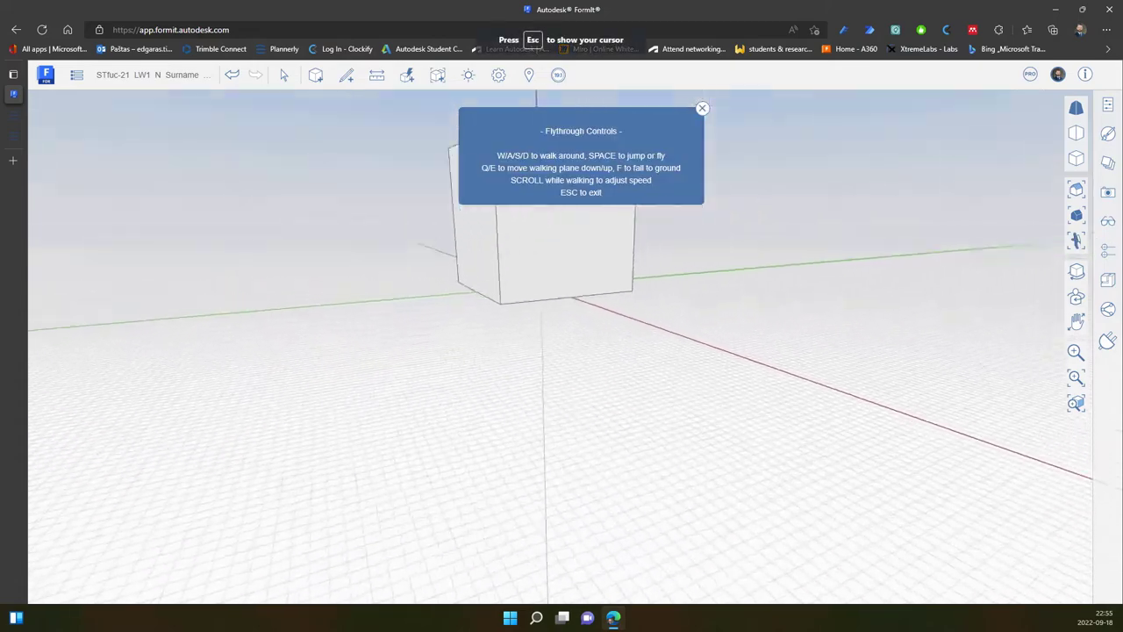
key("w")
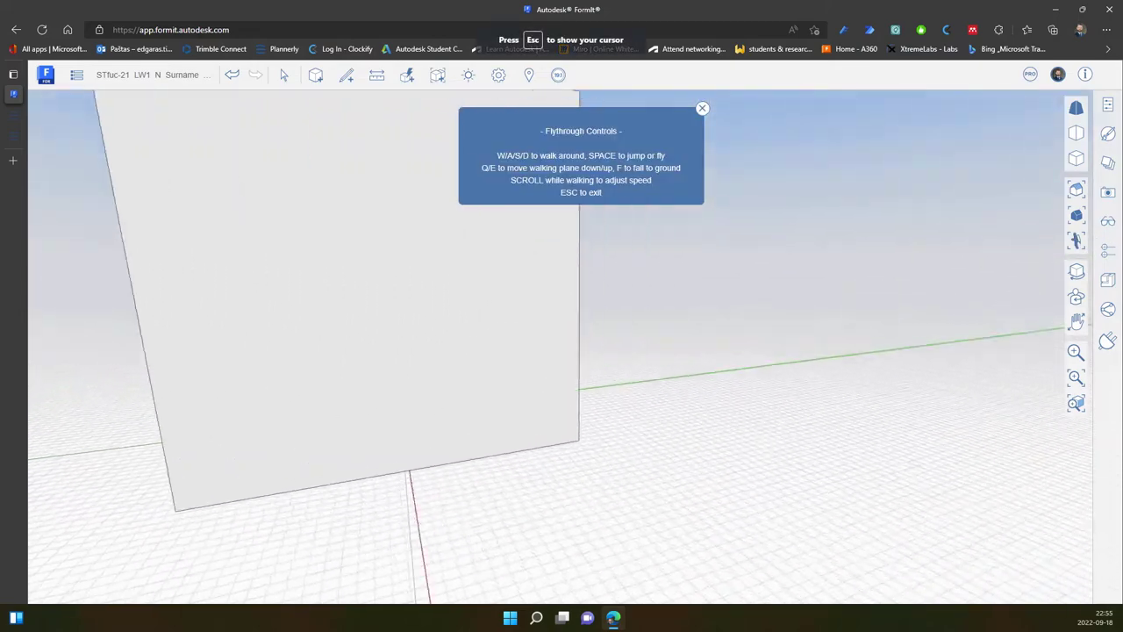
key("d")
key("s")
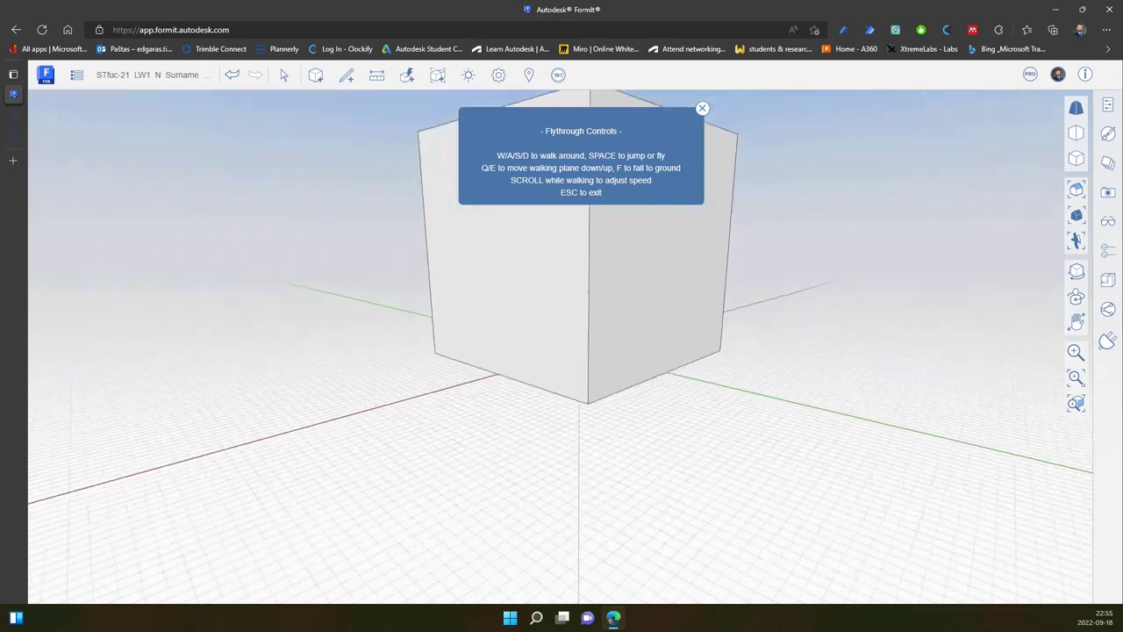
key("d")
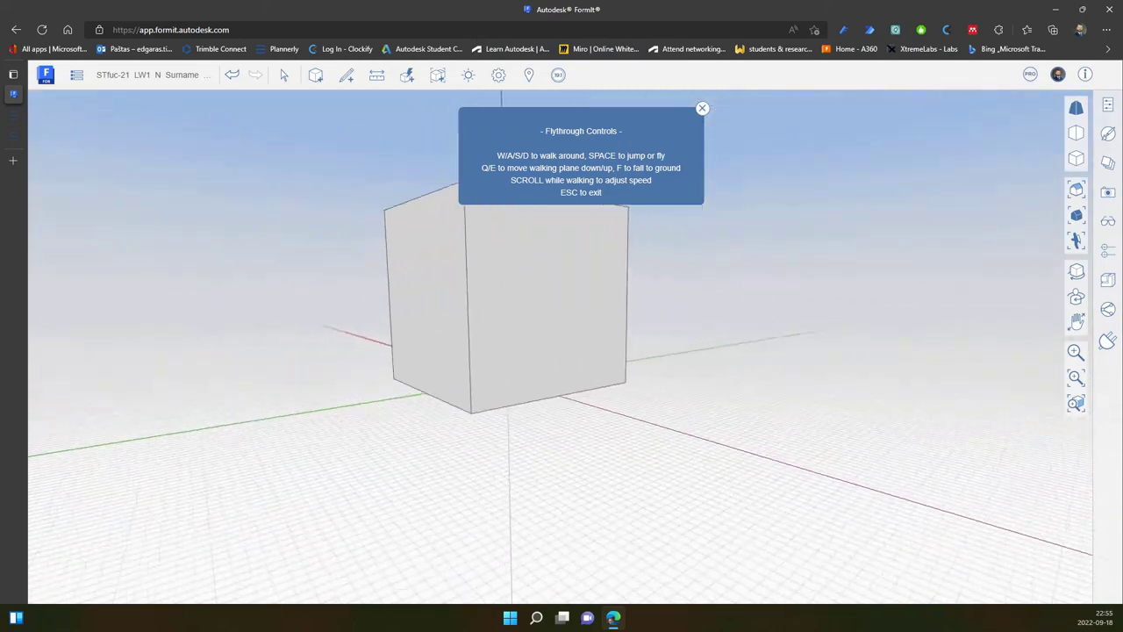
key("d")
key("w")
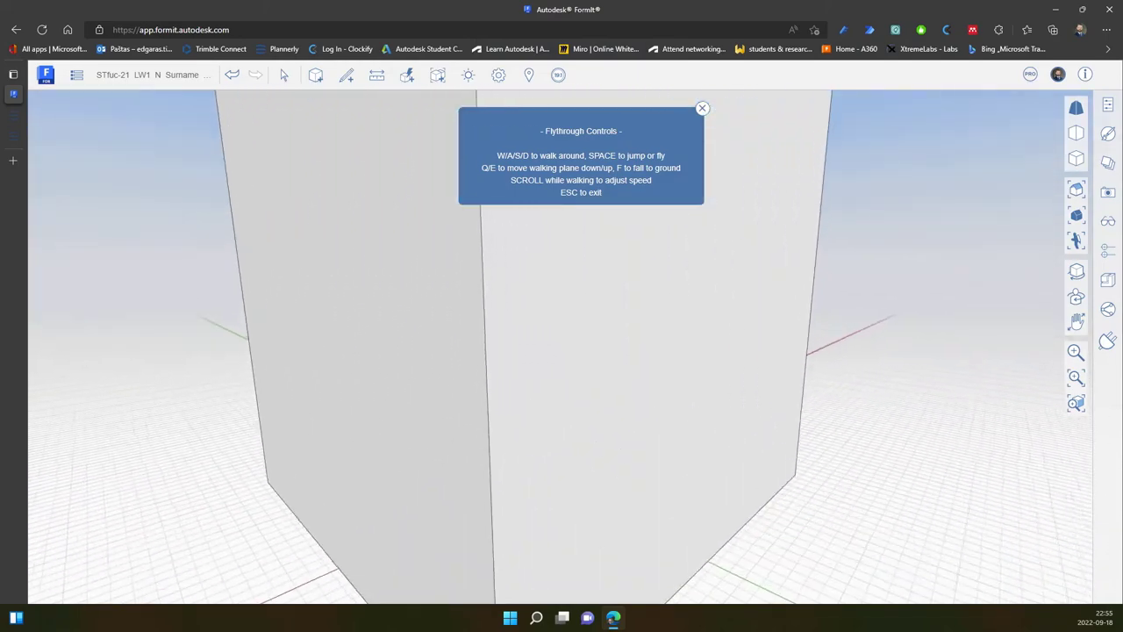
key("w")
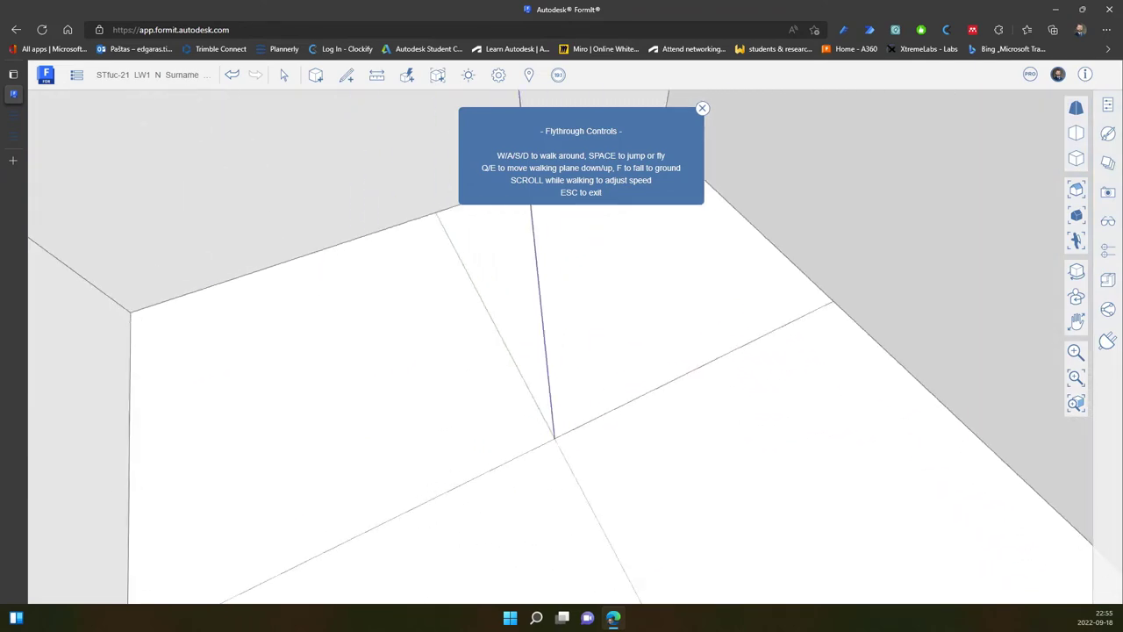
key("s")
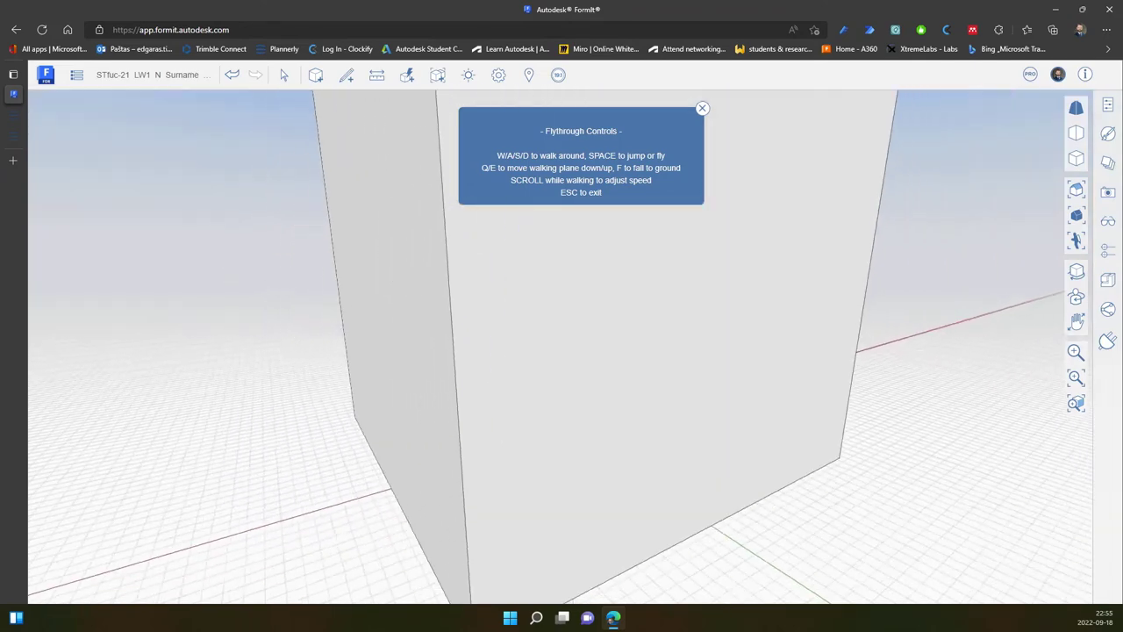
key("s")
key("d")
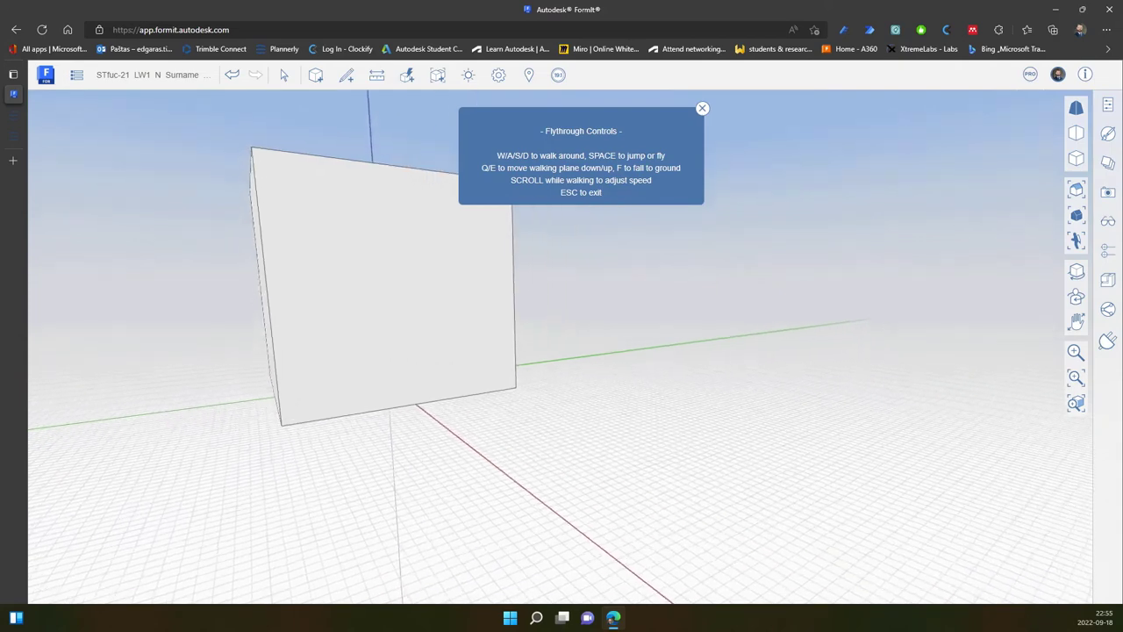
Walk sideways, forward and backward in front of the cube's near corner in Flythrough.
key("a")
key("d")
key("w")
key("a")
key("s")
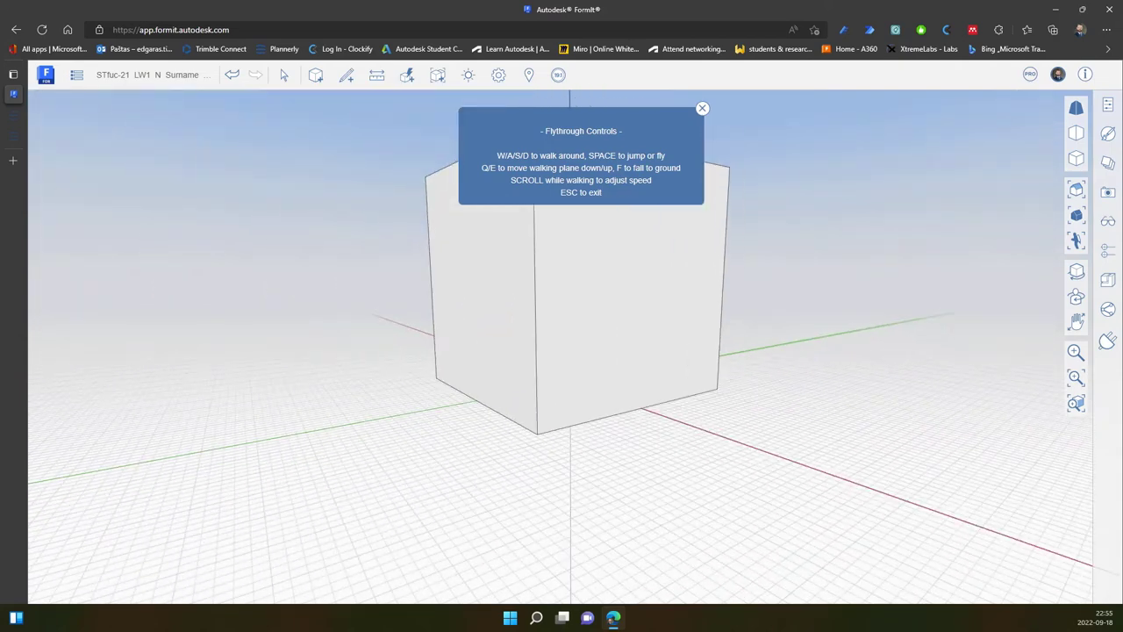
key("w")
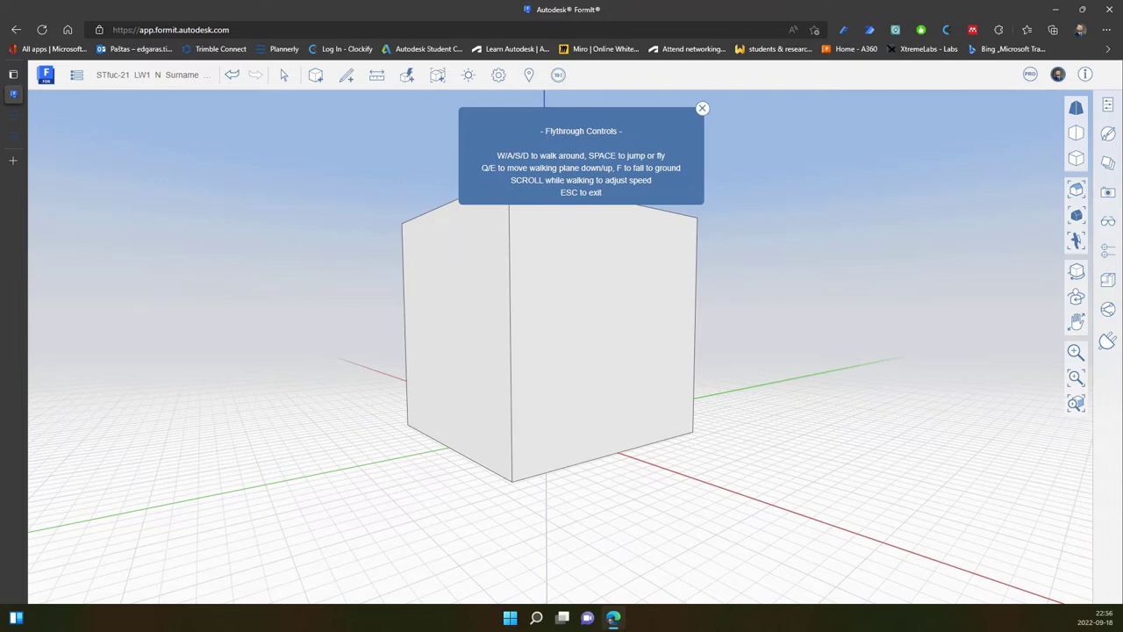
key("s")
key("a")
key("w")
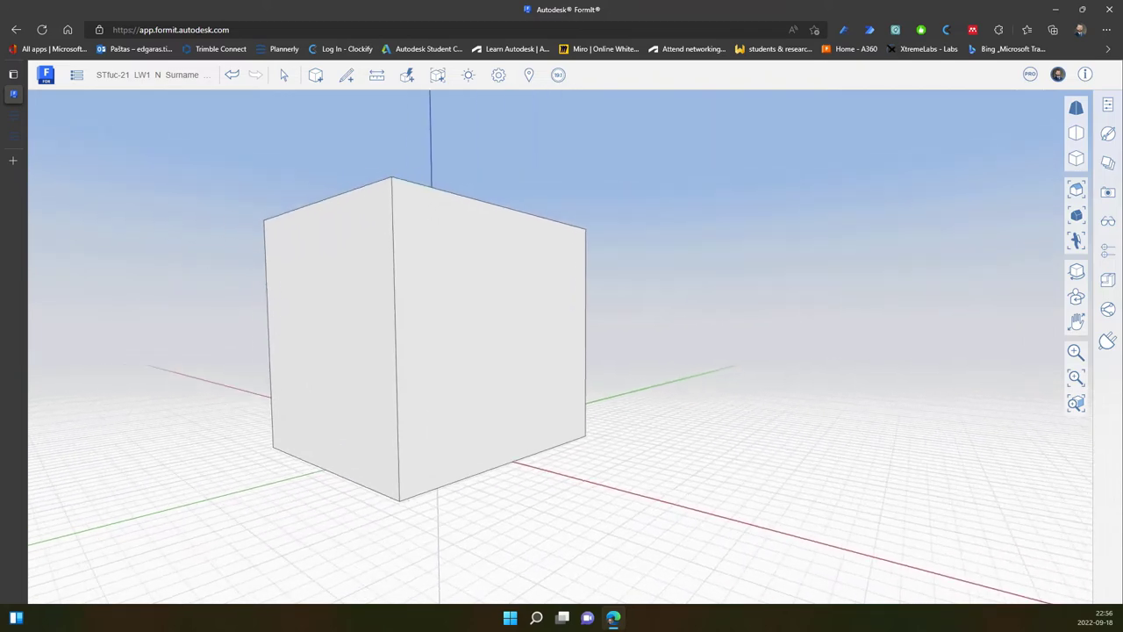
Restart Flythrough, jump in front of the cube and look around.
left_click(1074, 242)
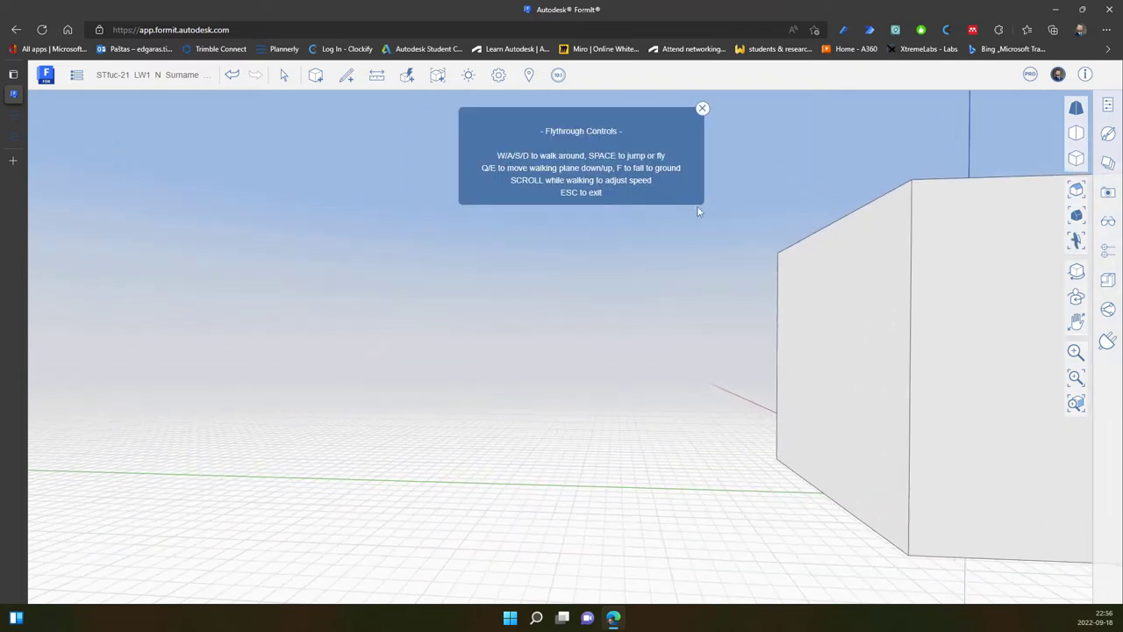
key("space")
key("space")
key("space")
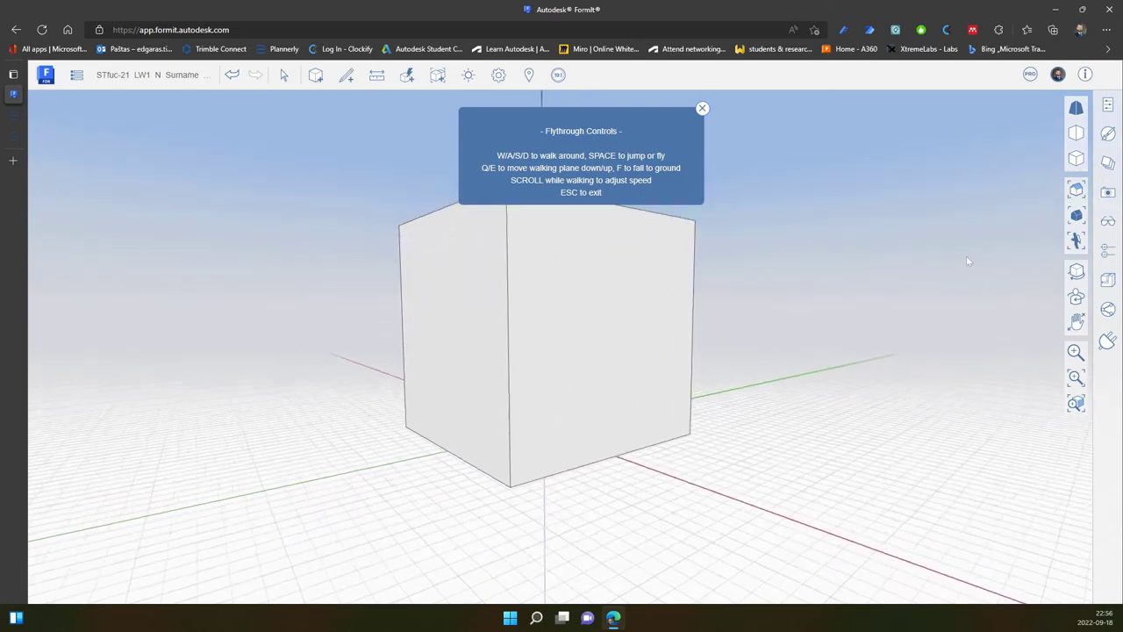
left_click_drag(966, 255, 1011, 268)
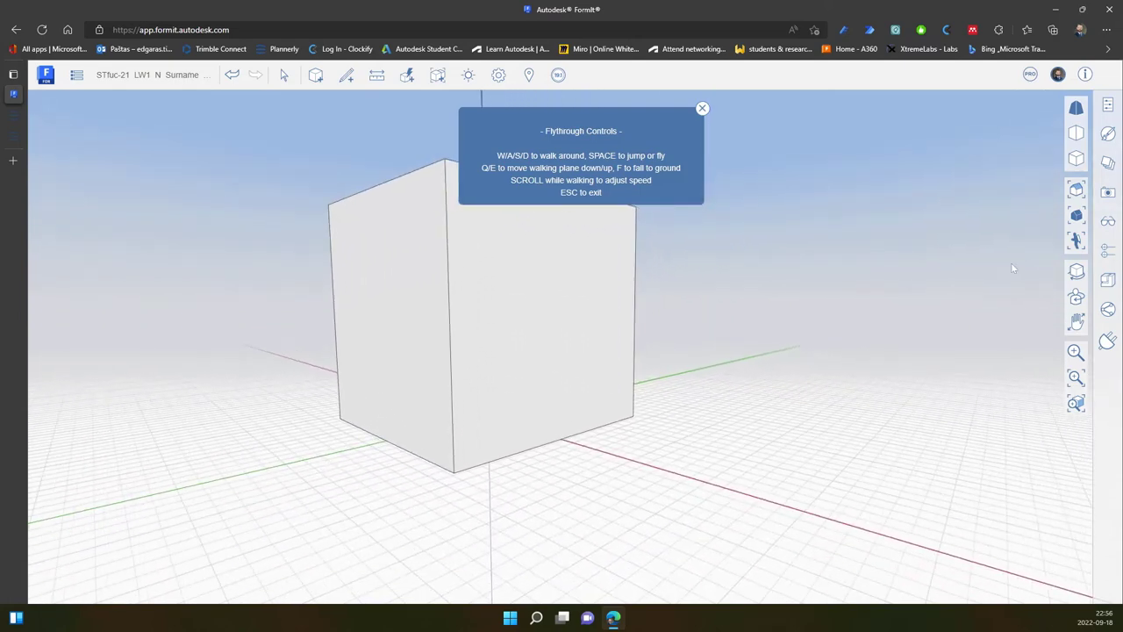
Move the walking plane below the ground and back up above it to view the cube from both heights.
key("q")
key("e")
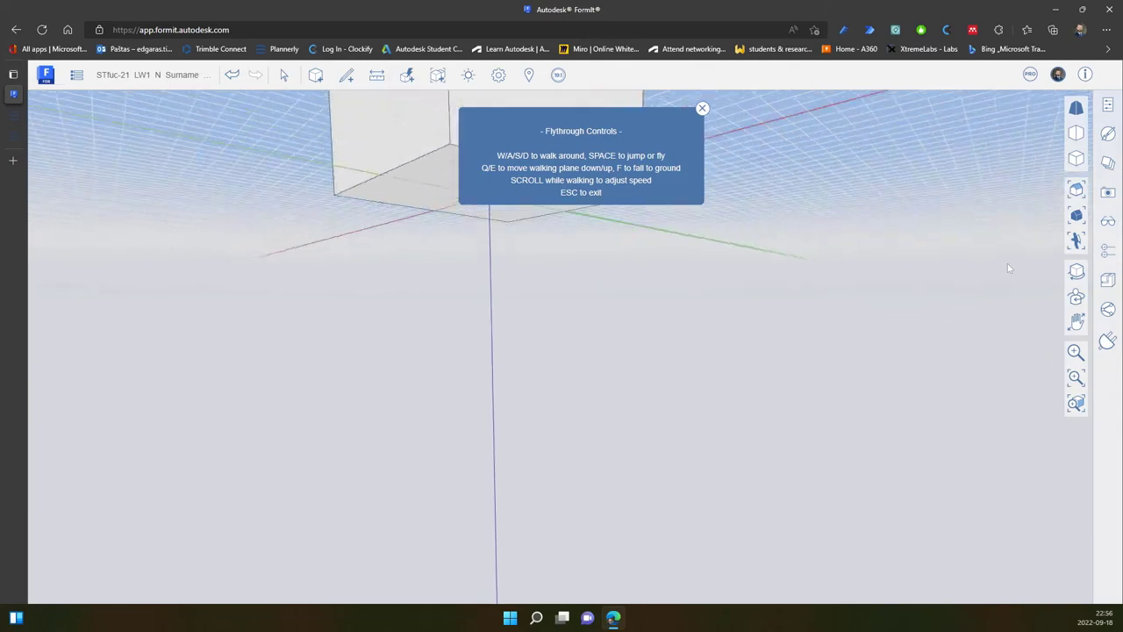
left_click_drag(1009, 267, 980, 402)
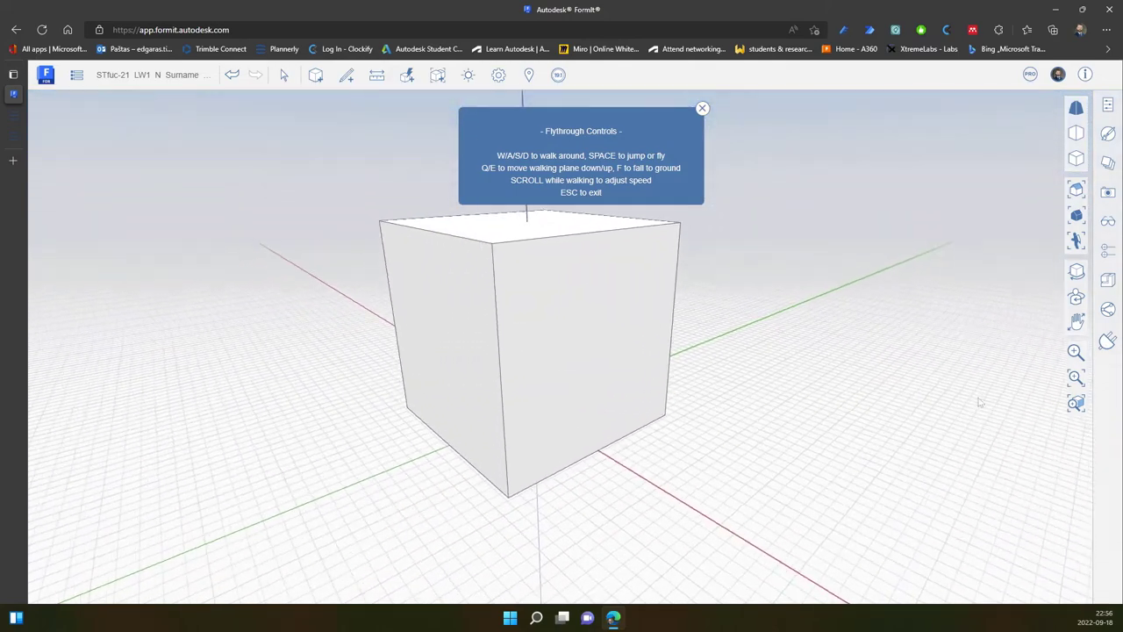
key("e")
key("q")
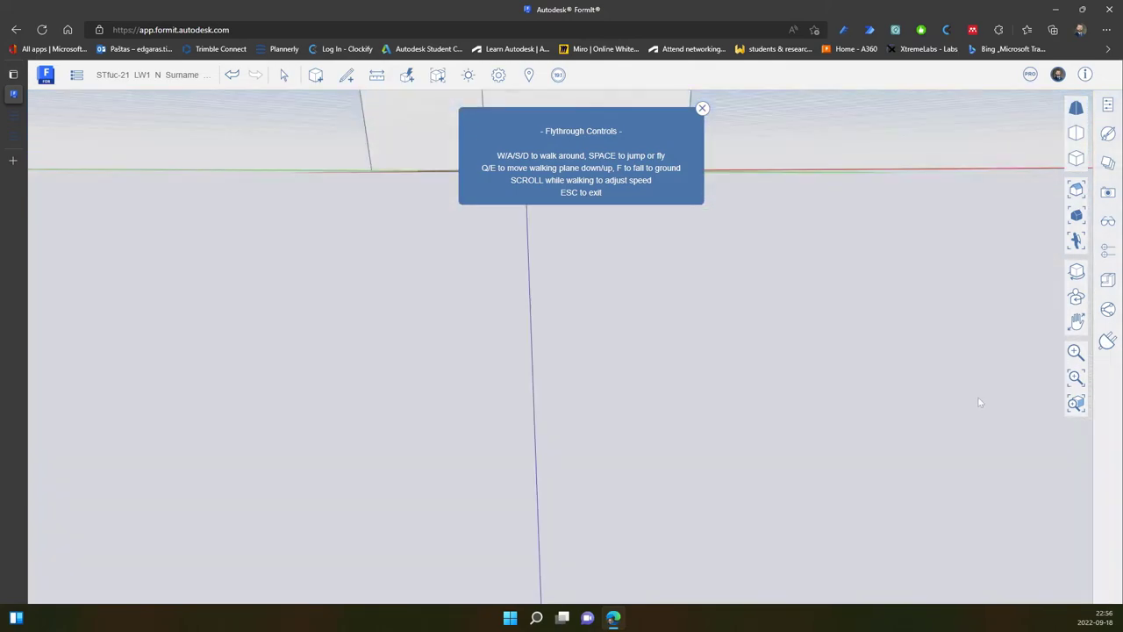
key("e")
key("d")
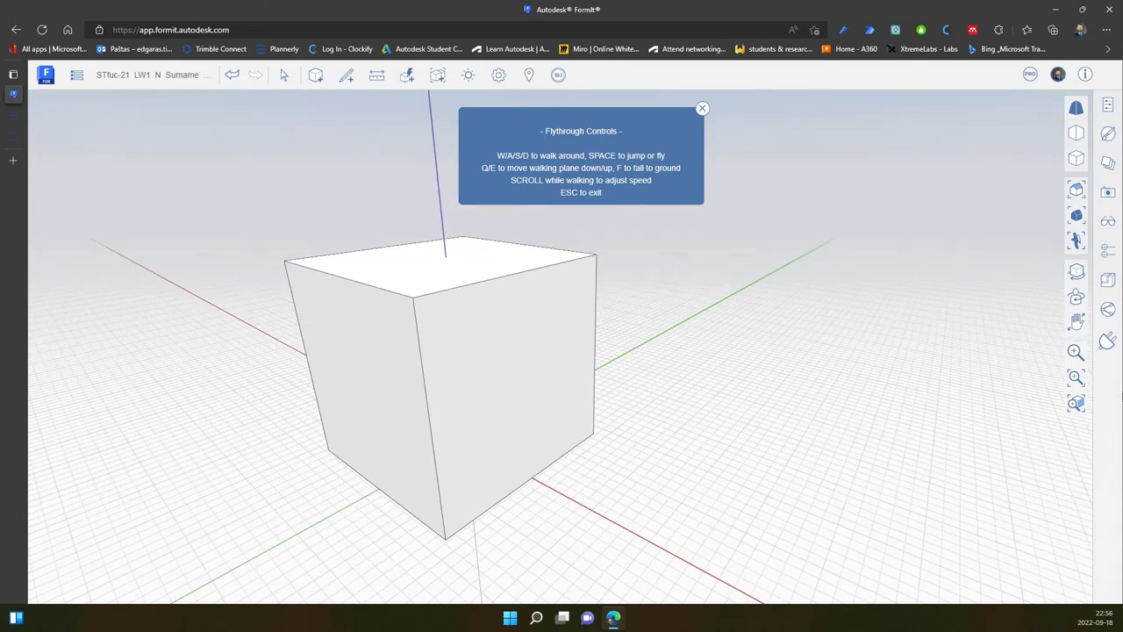
Walk sideways past the cube on the raised walking plane, turning the view toward it.
left_click_drag(980, 402, 969, 426)
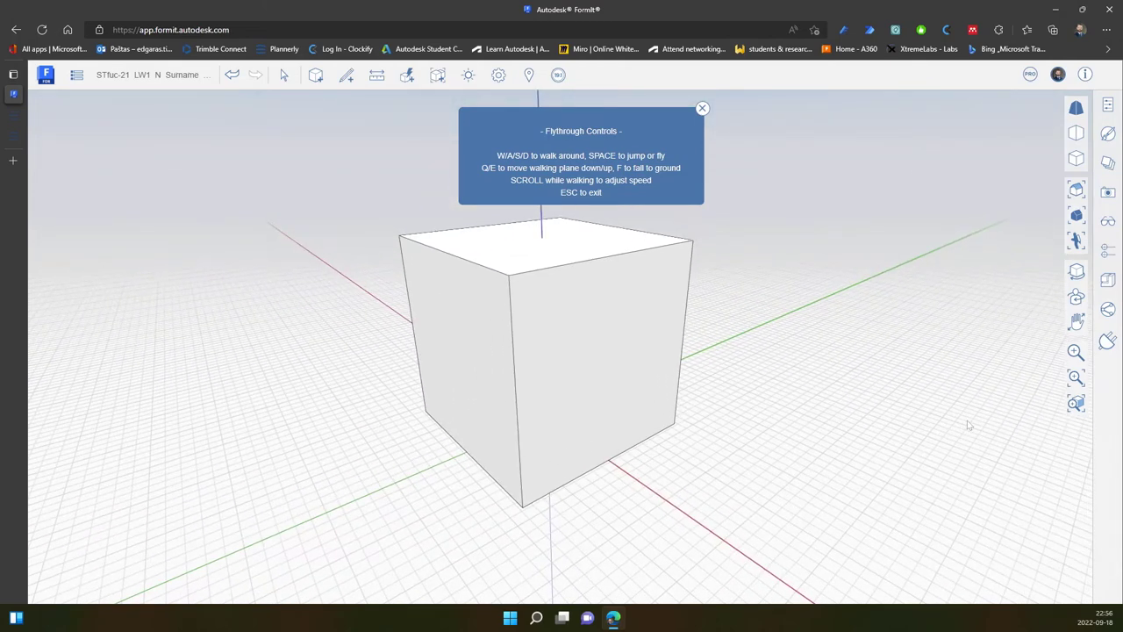
key("d")
key("a")
key("d")
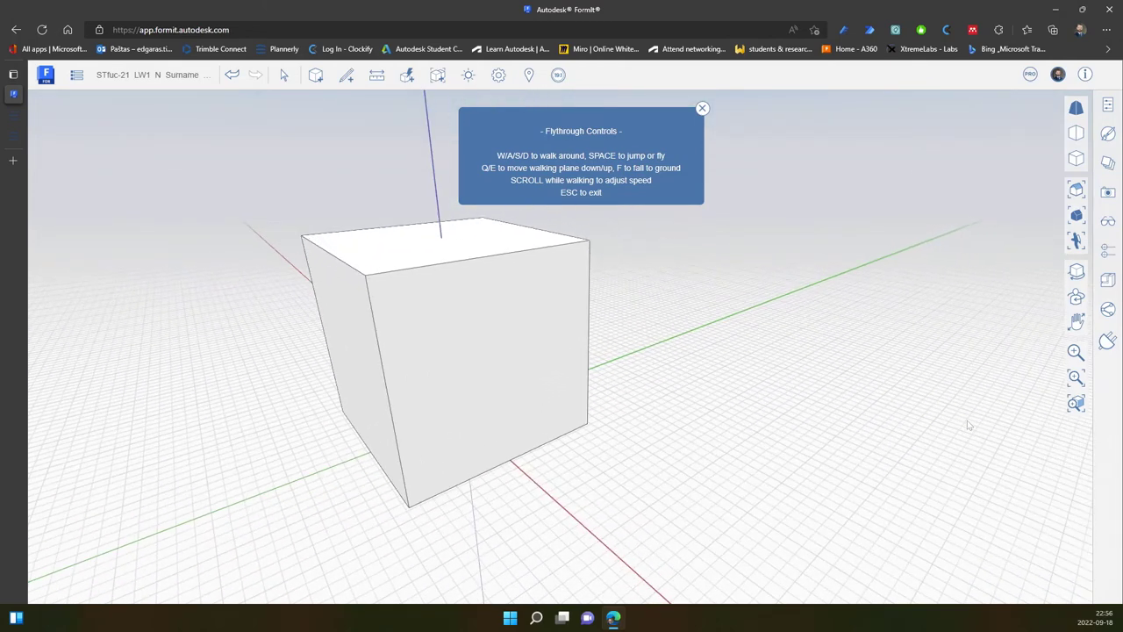
left_click_drag(967, 421, 963, 422)
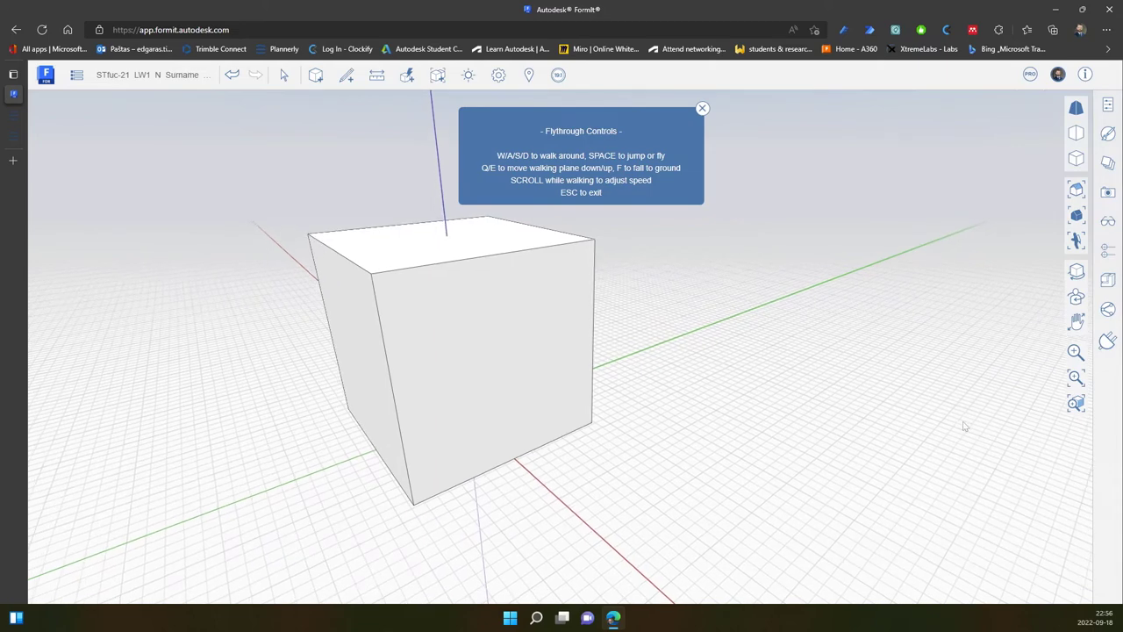
Fall to the ground in front of the cube, then shift the walking plane down and up again.
key("f")
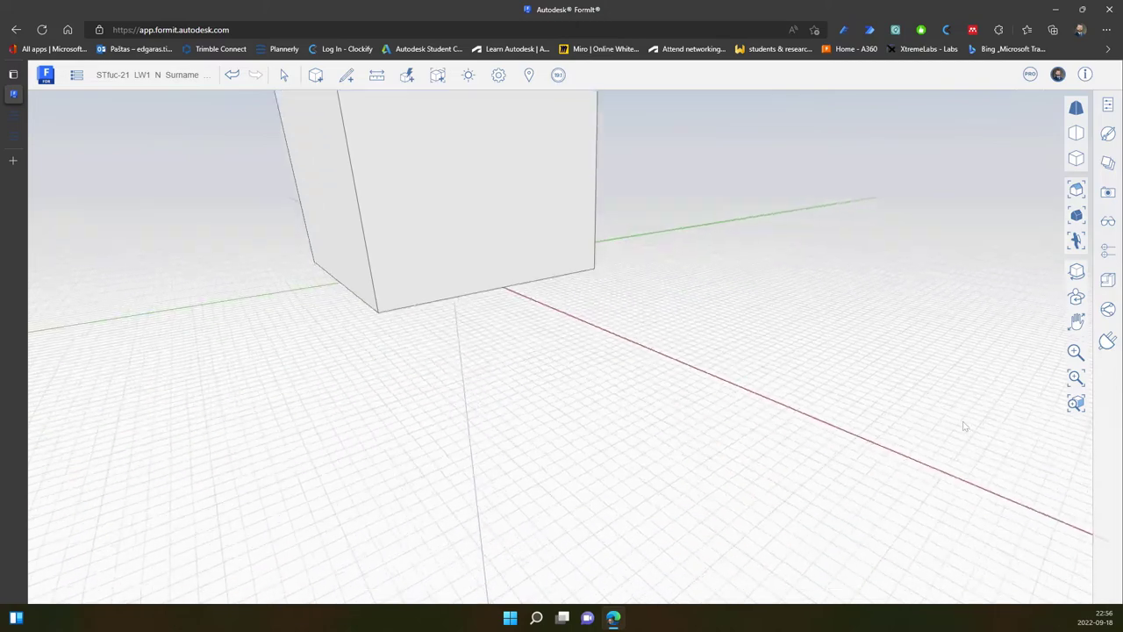
left_click_drag(964, 422, 867, 273)
key("q")
key("e")
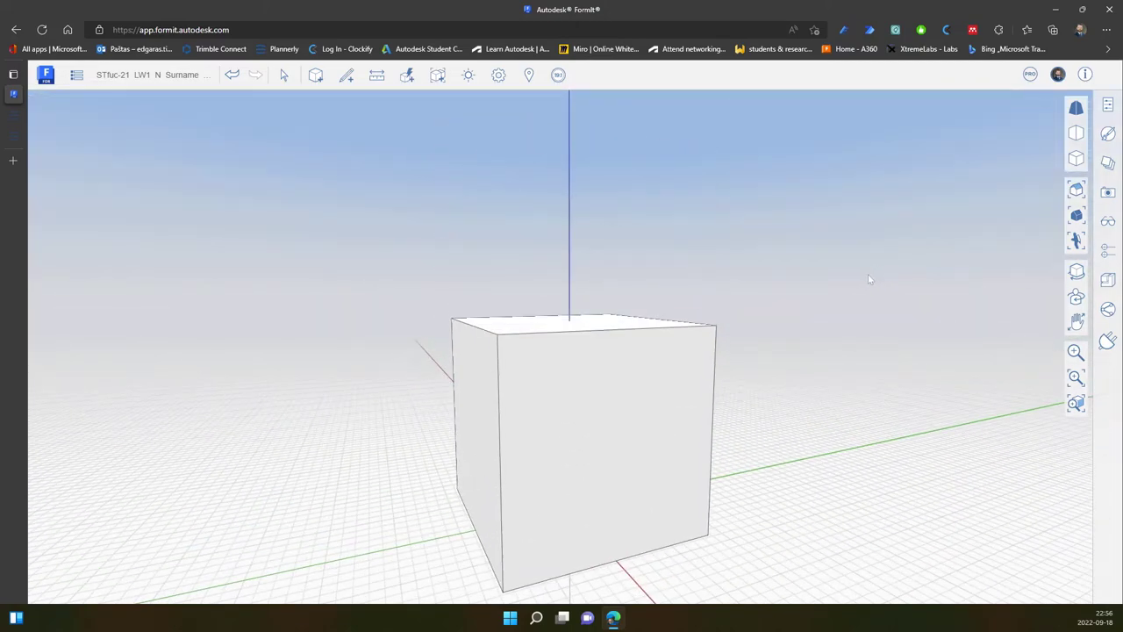
Restart Flythrough and walk forward, sideways and backward in front of the cube at ground level.
left_click(1075, 242)
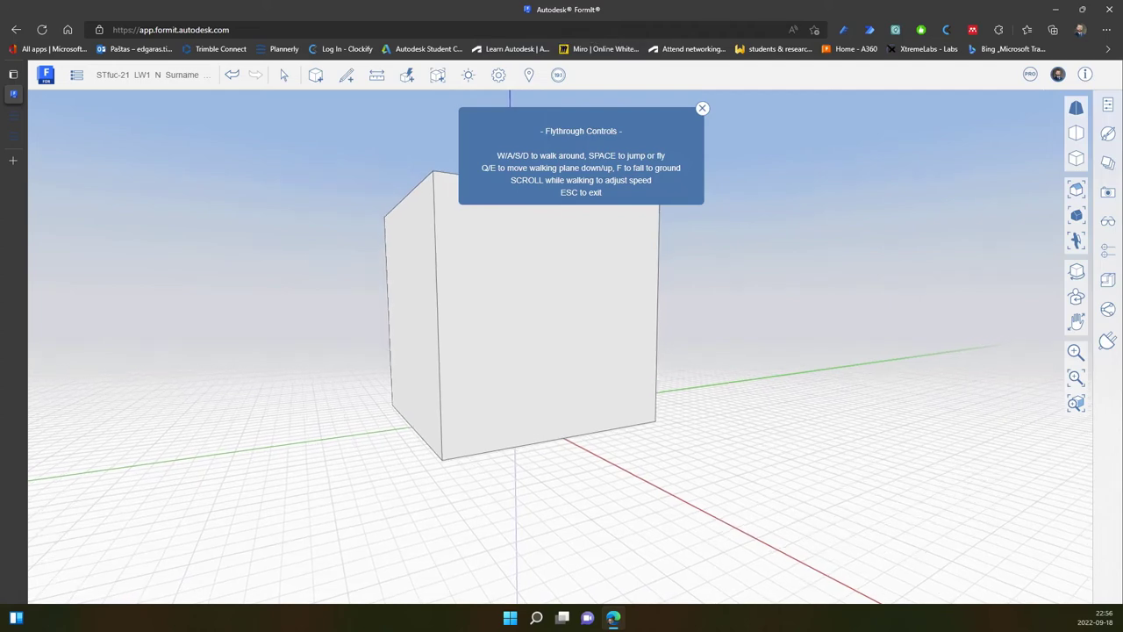
key("w")
key("d")
key("s")
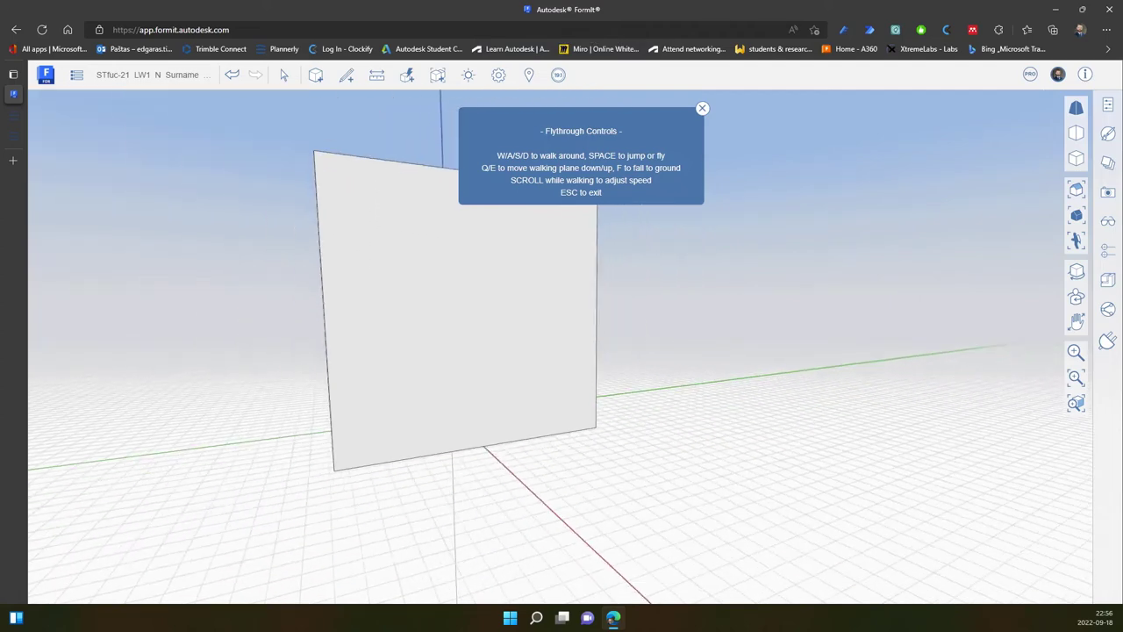
key("a")
key("w")
key("w")
key("s")
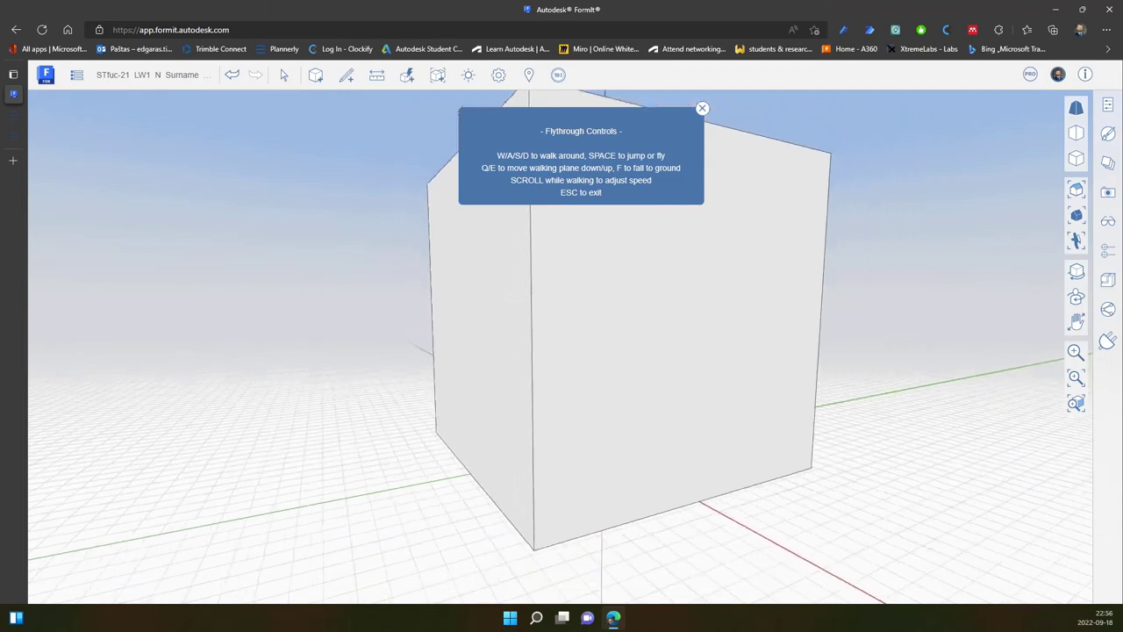
Circle the cube by walking to the right and forward while turning the view toward its faces.
key("d")
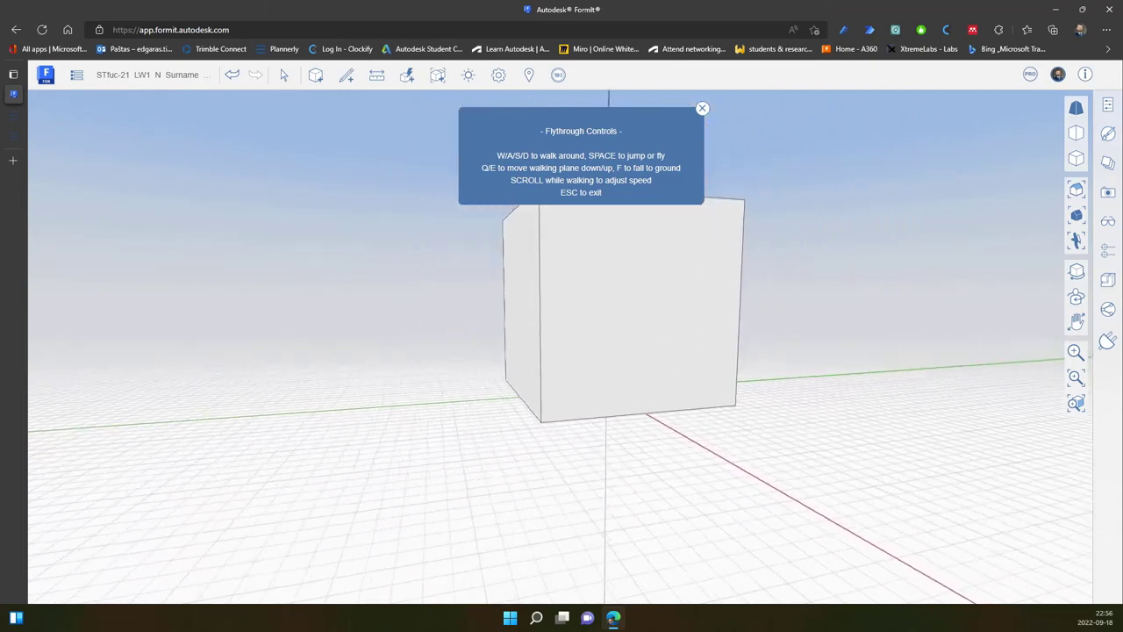
key("w")
key("w")
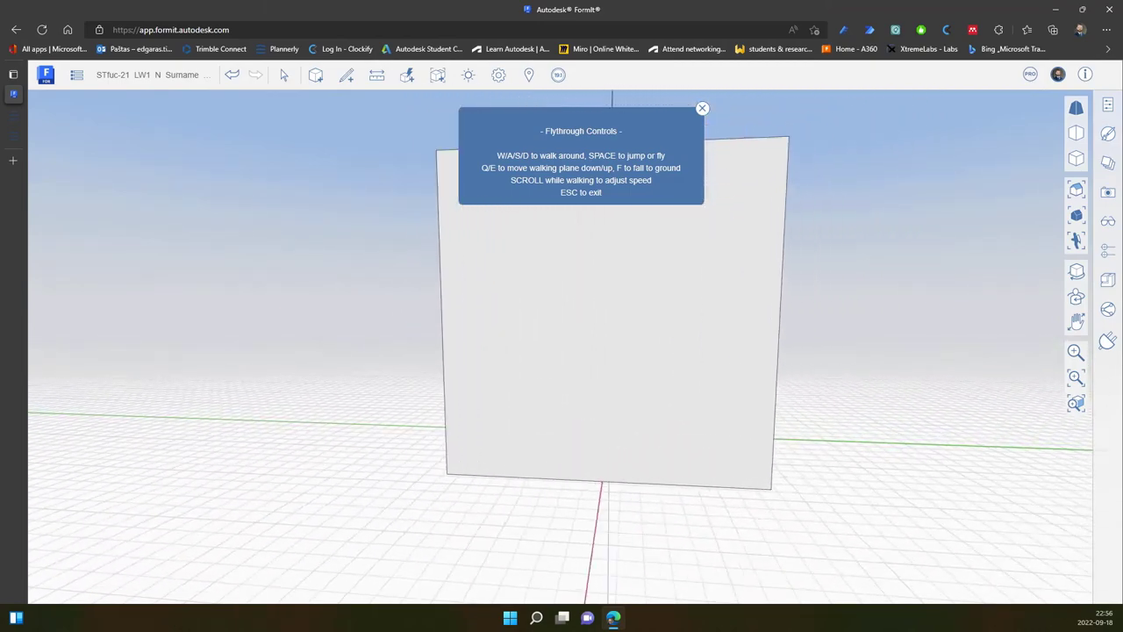
key("d")
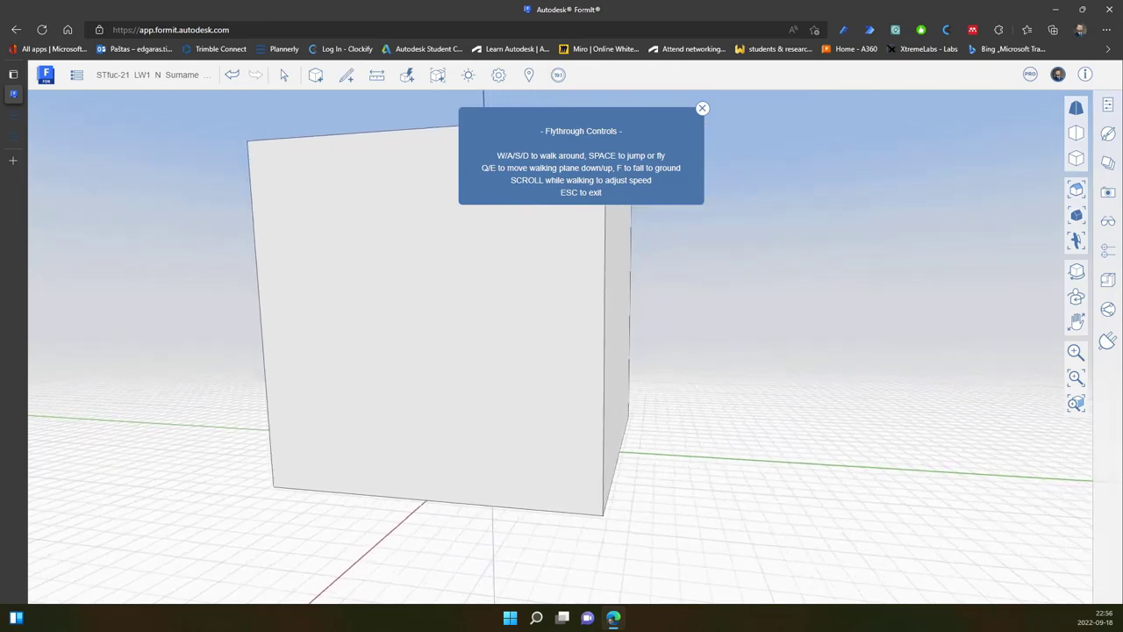
key("d")
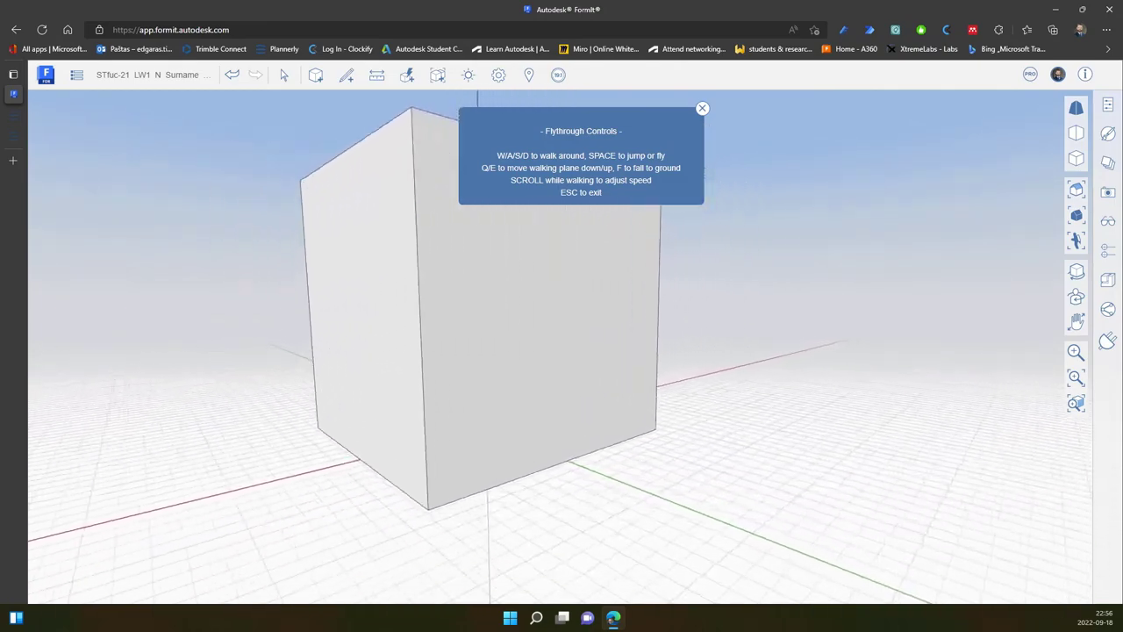
key("d")
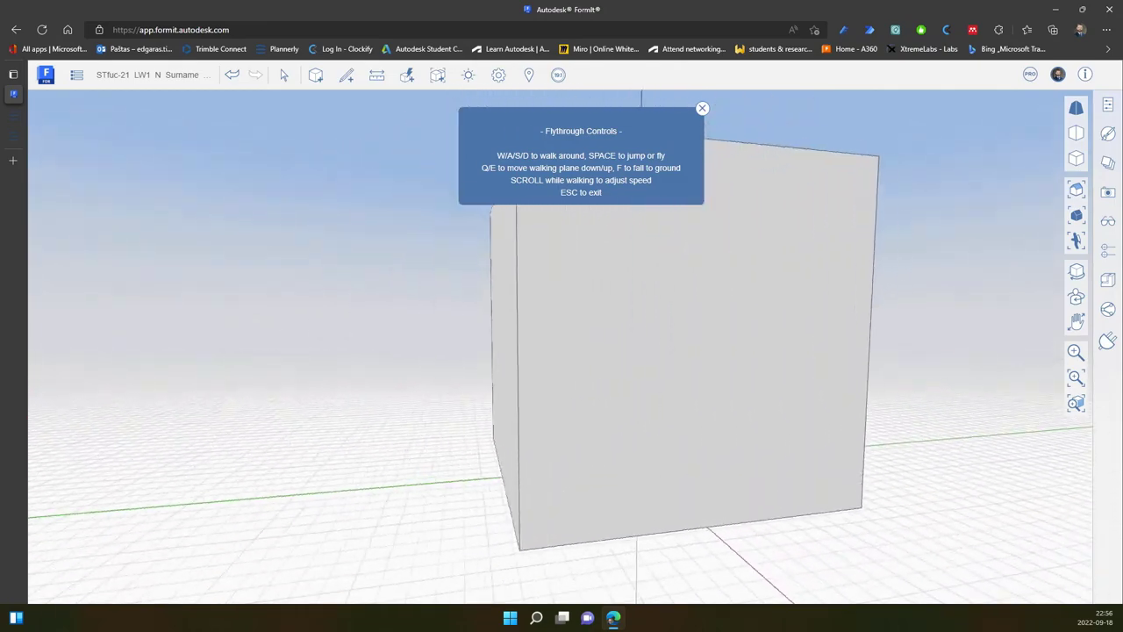
key("d")
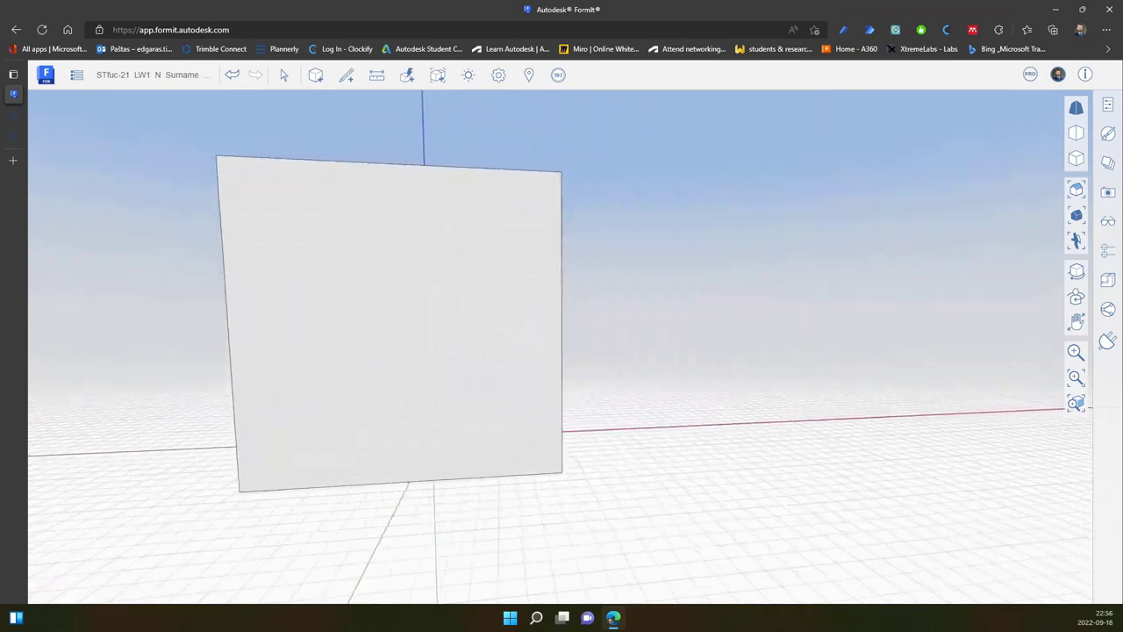
key("d")
key("w")
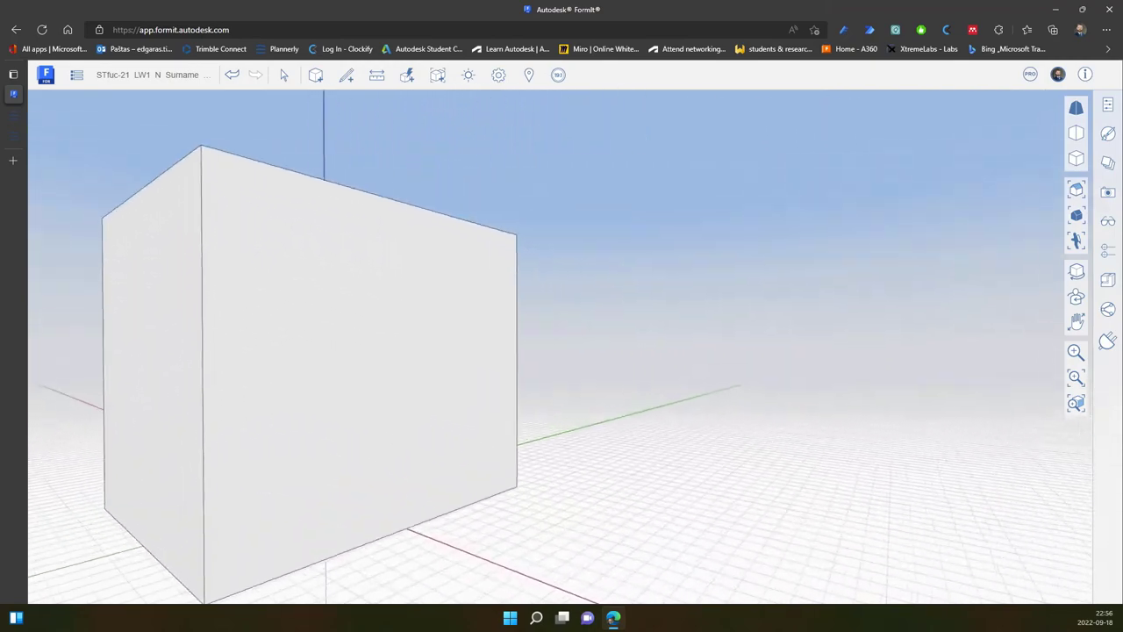
Walk to the left back around the cube, step away from it and exit Flythrough.
key("a")
key("a")
key("s")
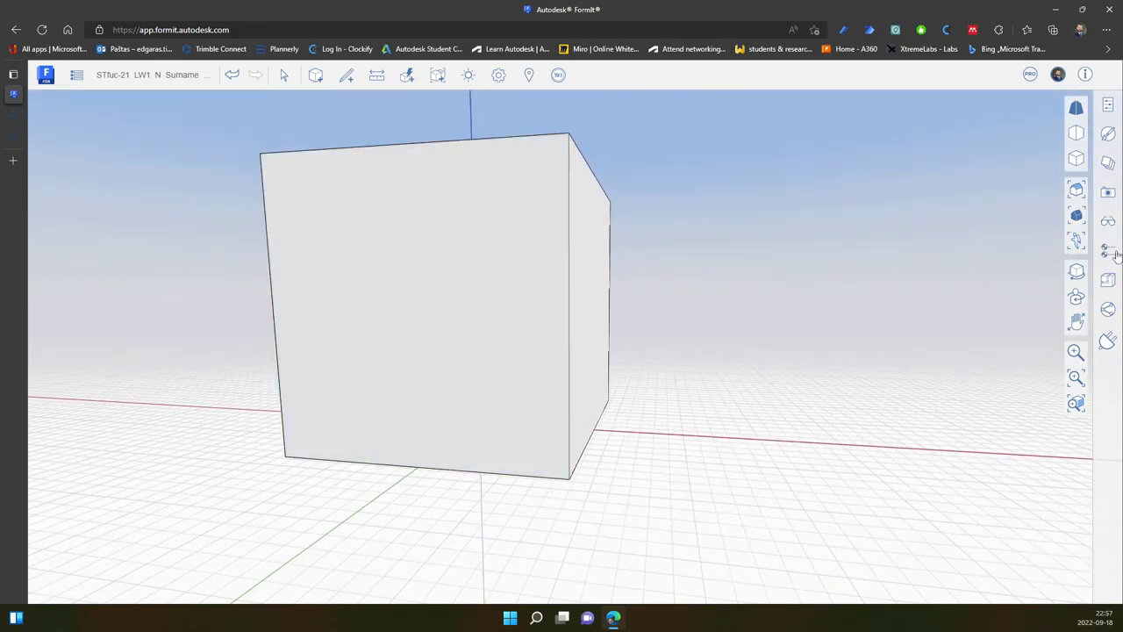
Zoom out from the cube and orbit to look down on its top from a corner.
scroll(792, 412, "down", 6)
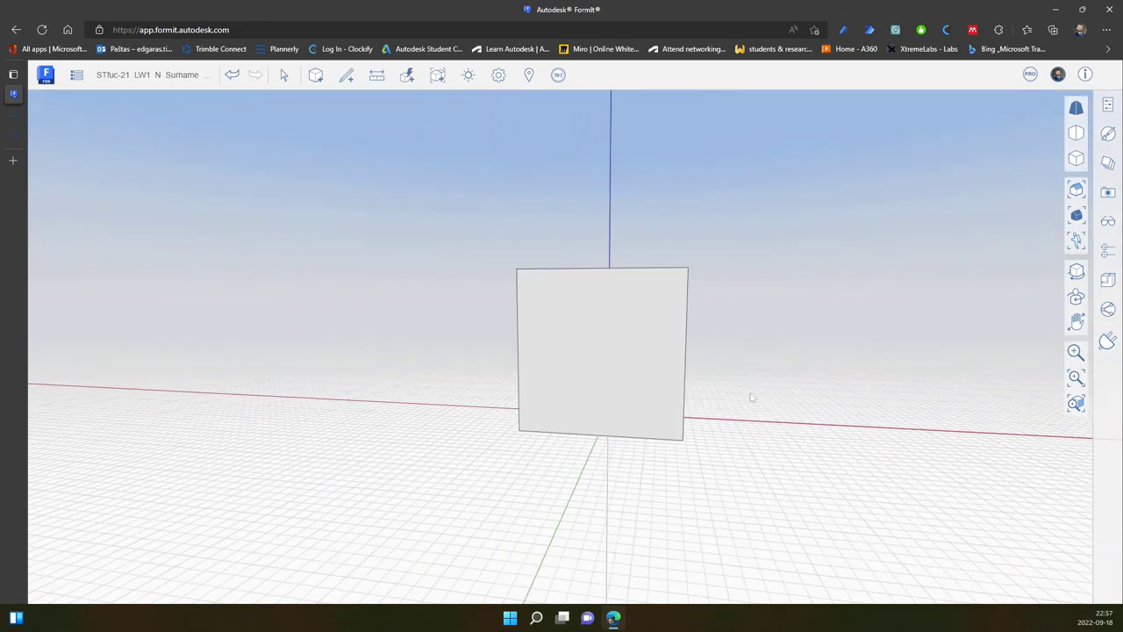
right_click_drag(752, 396, 667, 481)
middle_click_drag(665, 481, 949, 426)
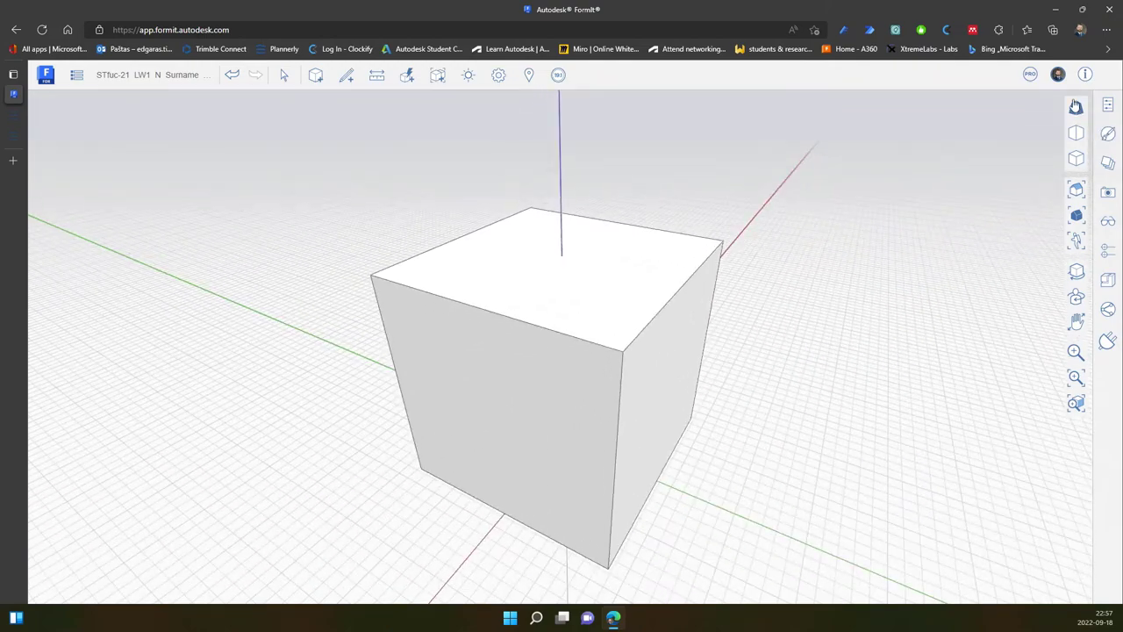
Compare the cube in orthographic and perspective projection, finishing in perspective.
left_click(1081, 133)
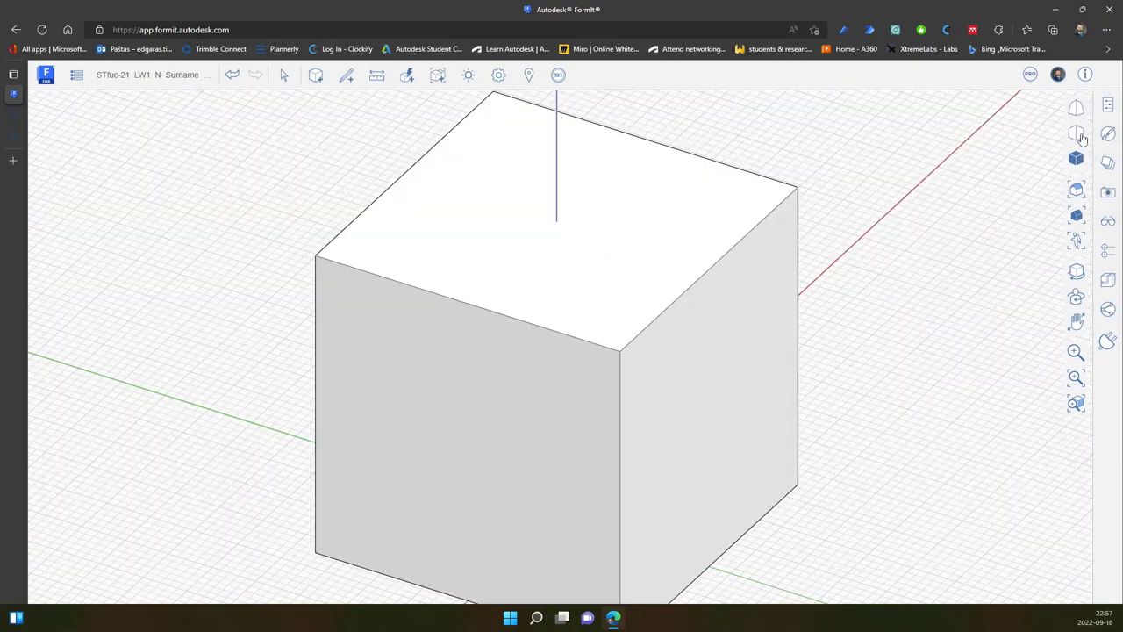
left_click(1075, 109)
mouse_move(829, 268)
middle_mouse_down()
mouse_move(725, 248)
mouse_move(782, 266)
mouse_move(812, 256)
middle_mouse_up()
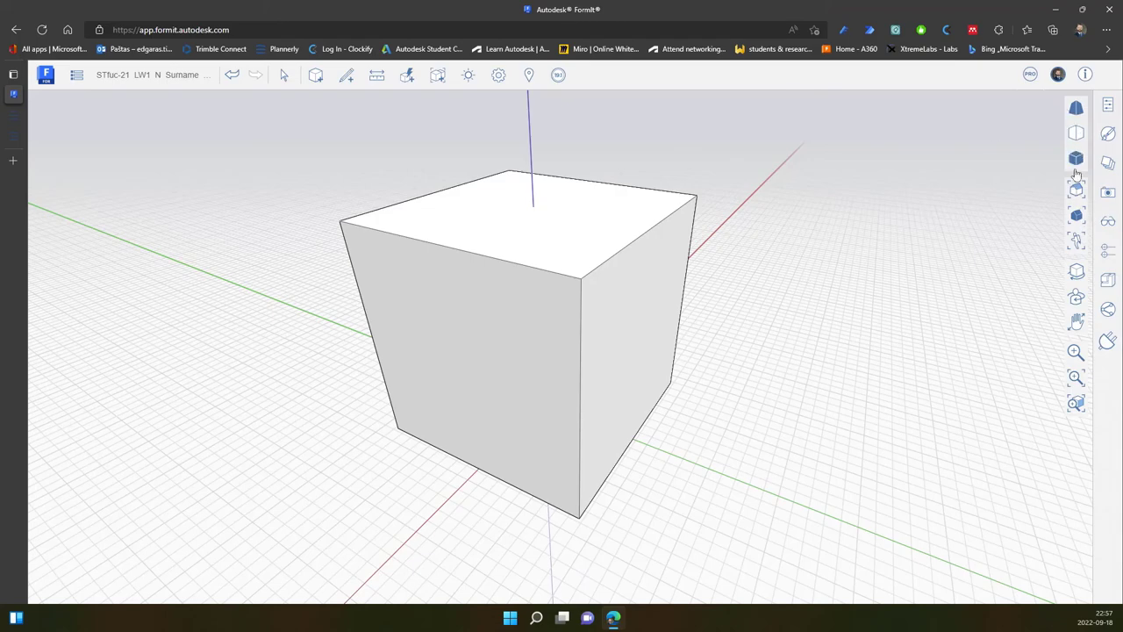
left_click(1077, 220)
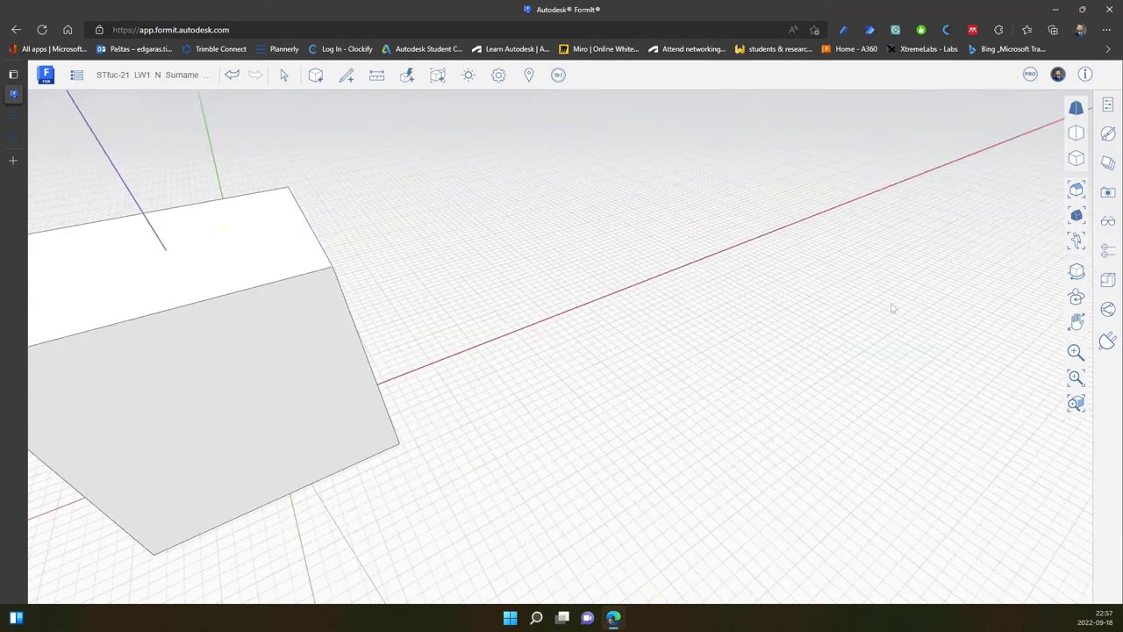